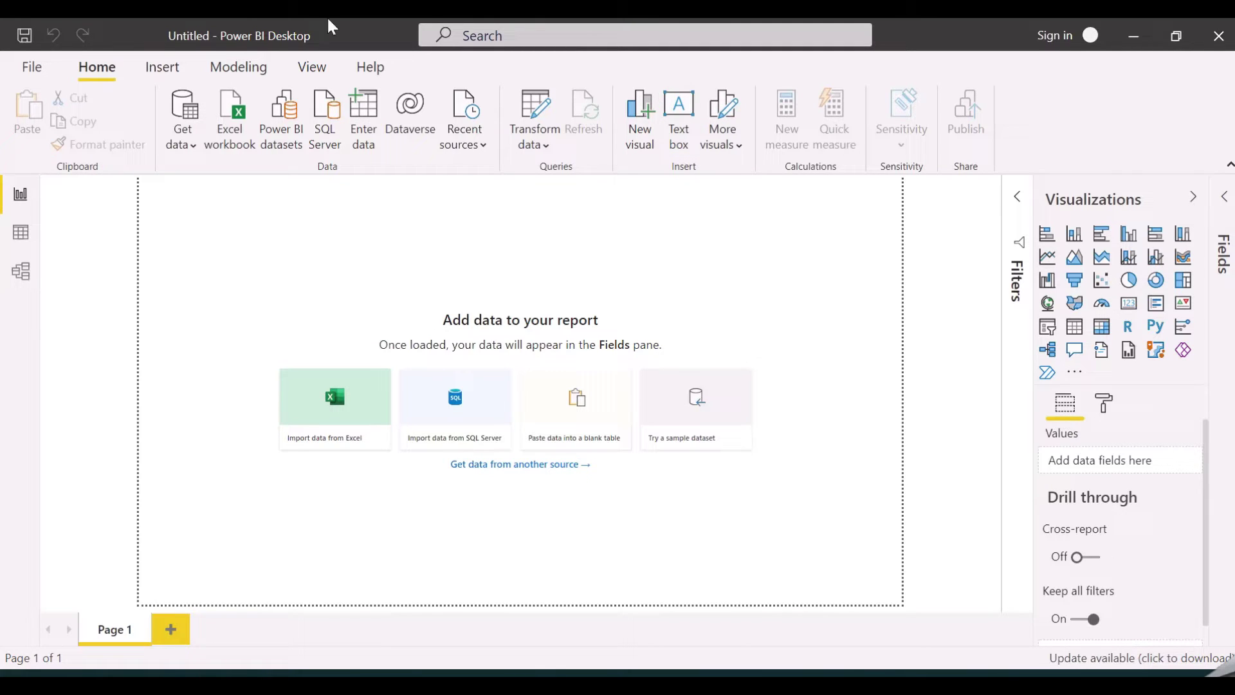
Step: Import the indian-national-level-election workbook from the Powerbi > Dataset folder via Excel
{"action": "left_click", "coordinate": [225, 122]}
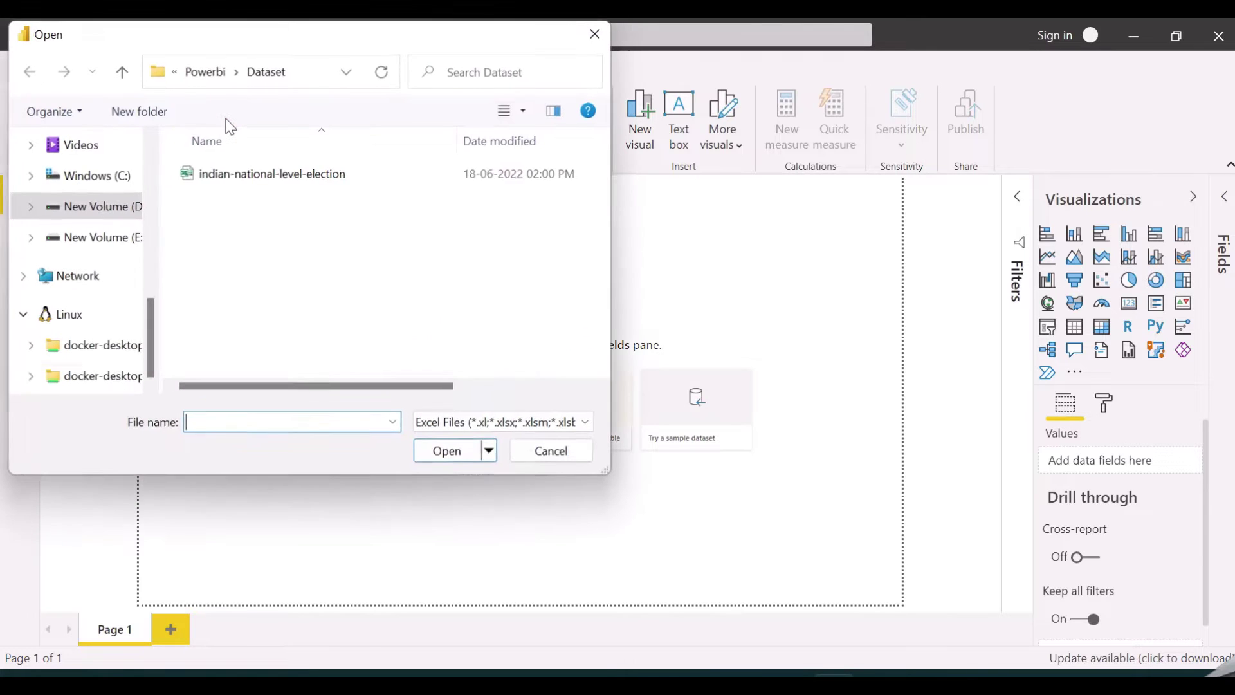
{"action": "left_click", "coordinate": [218, 71]}
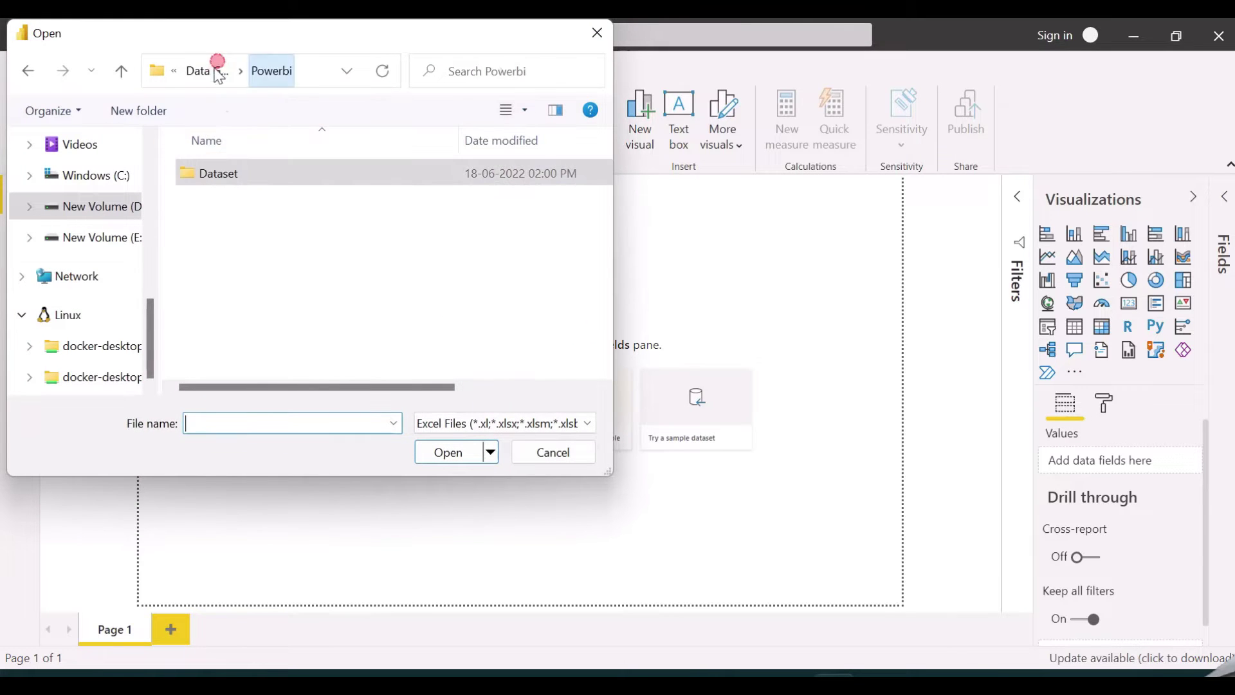
{"action": "double_click", "coordinate": [262, 171]}
{"action": "left_click", "coordinate": [301, 176]}
{"action": "left_click", "coordinate": [467, 453]}
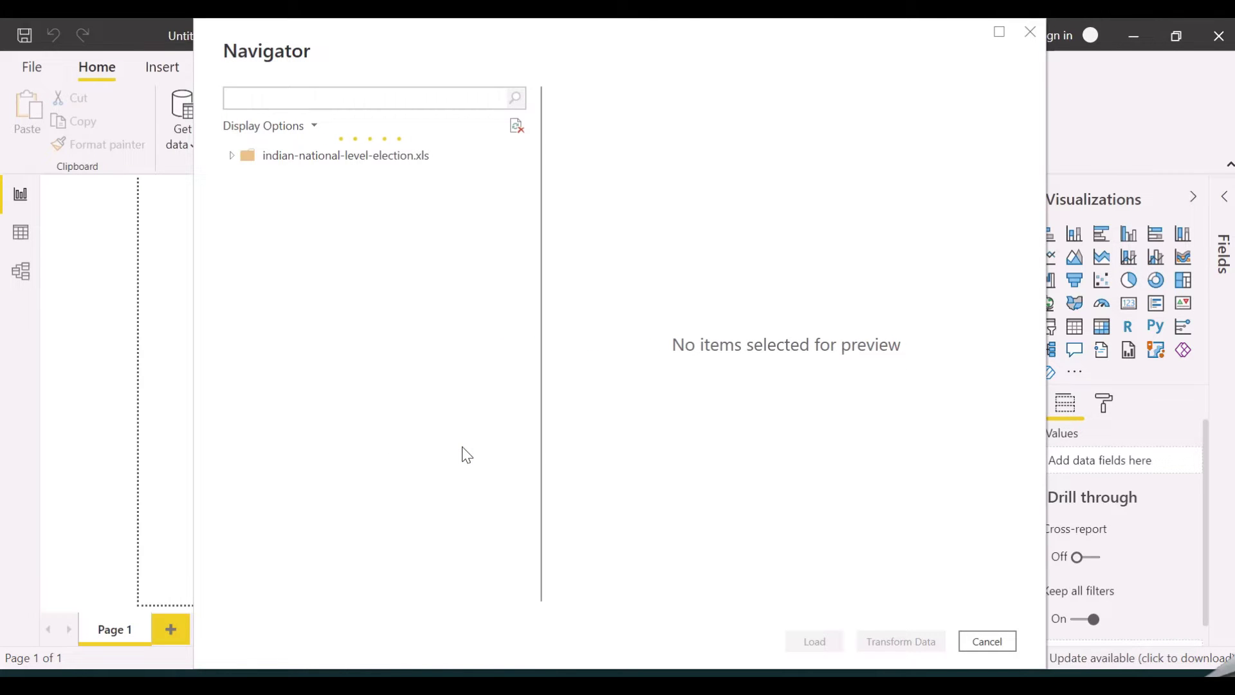
Step: Preview the indian-national-level-election sheet in the maximised Navigator and load its 4,567 rows
{"action": "left_click", "coordinate": [999, 32]}
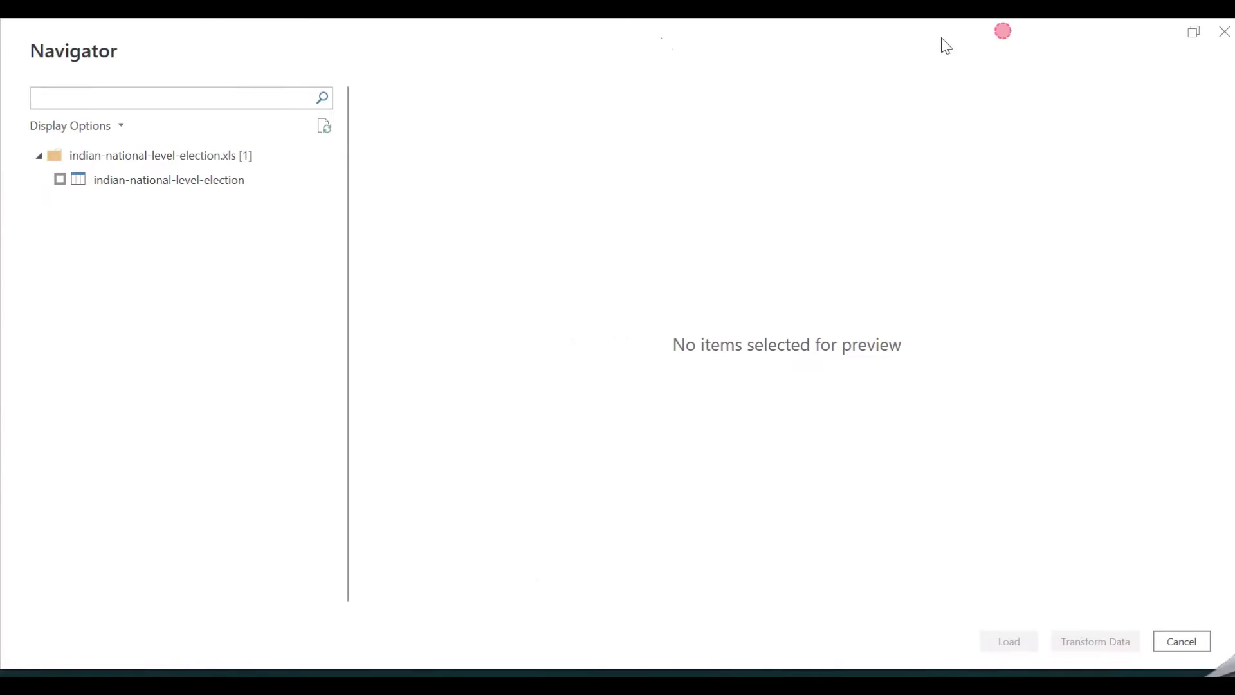
{"action": "left_click", "coordinate": [59, 181]}
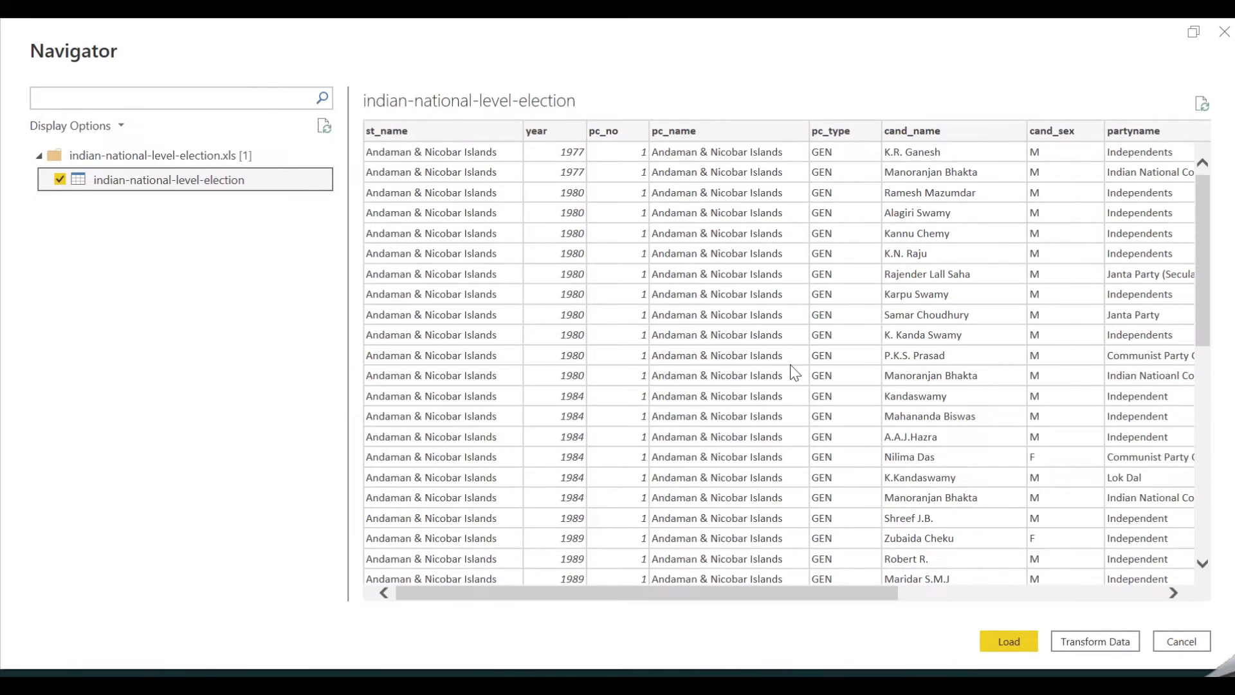
{"action": "scroll", "coordinate": [1095, 415], "scroll_direction": "down", "scroll_amount": 10}
{"action": "scroll", "coordinate": [1097, 415], "scroll_direction": "up", "scroll_amount": 8}
{"action": "scroll", "coordinate": [1108, 410], "scroll_direction": "down", "scroll_amount": 8}
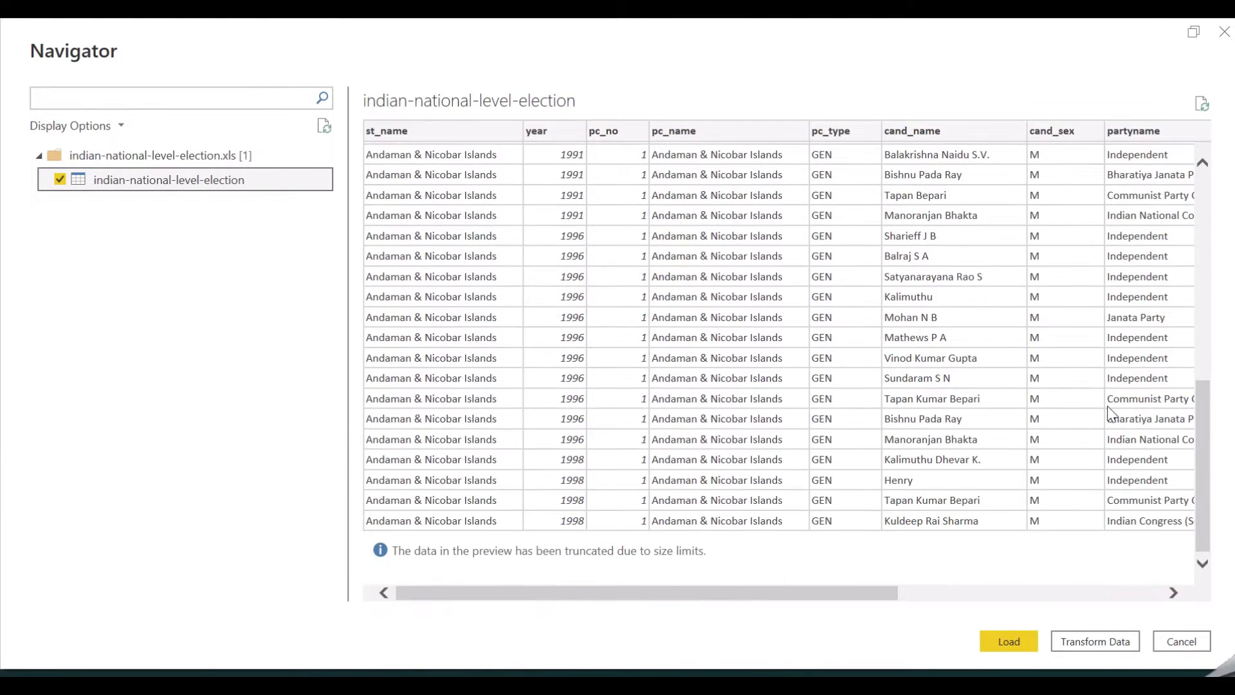
{"action": "left_click", "coordinate": [1010, 642]}
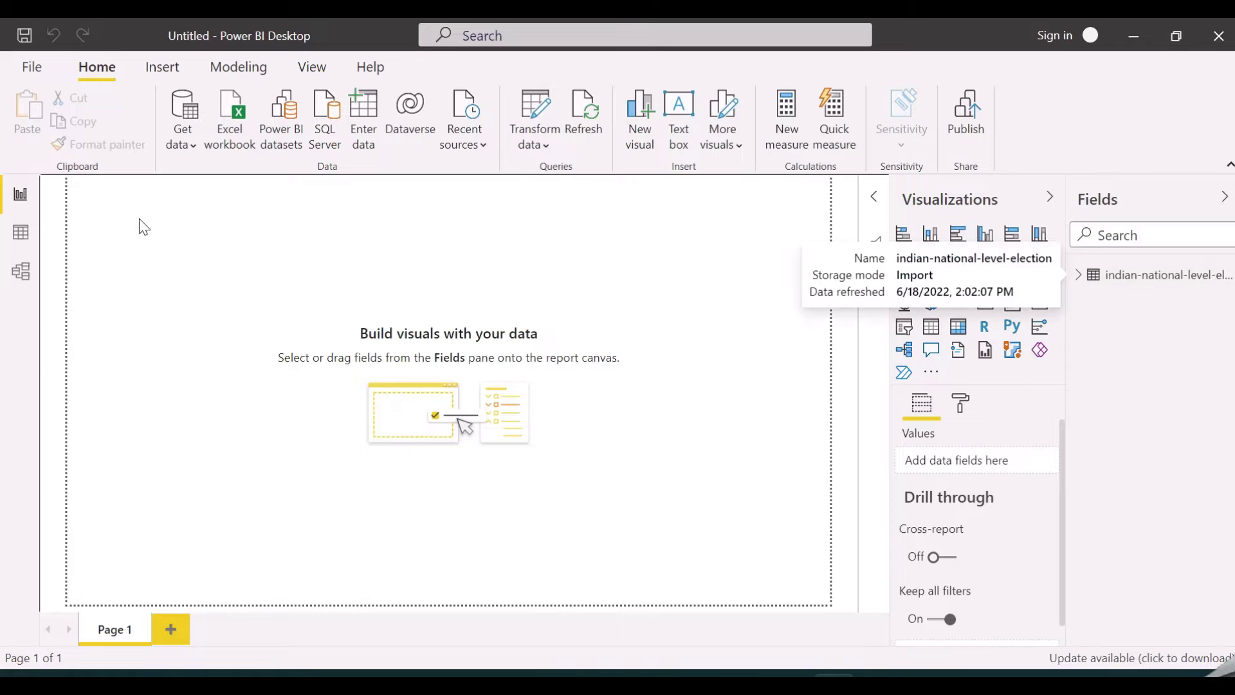
Step: In Data view, show the st_name column's list of 40 distinct state values
{"action": "left_click", "coordinate": [20, 236]}
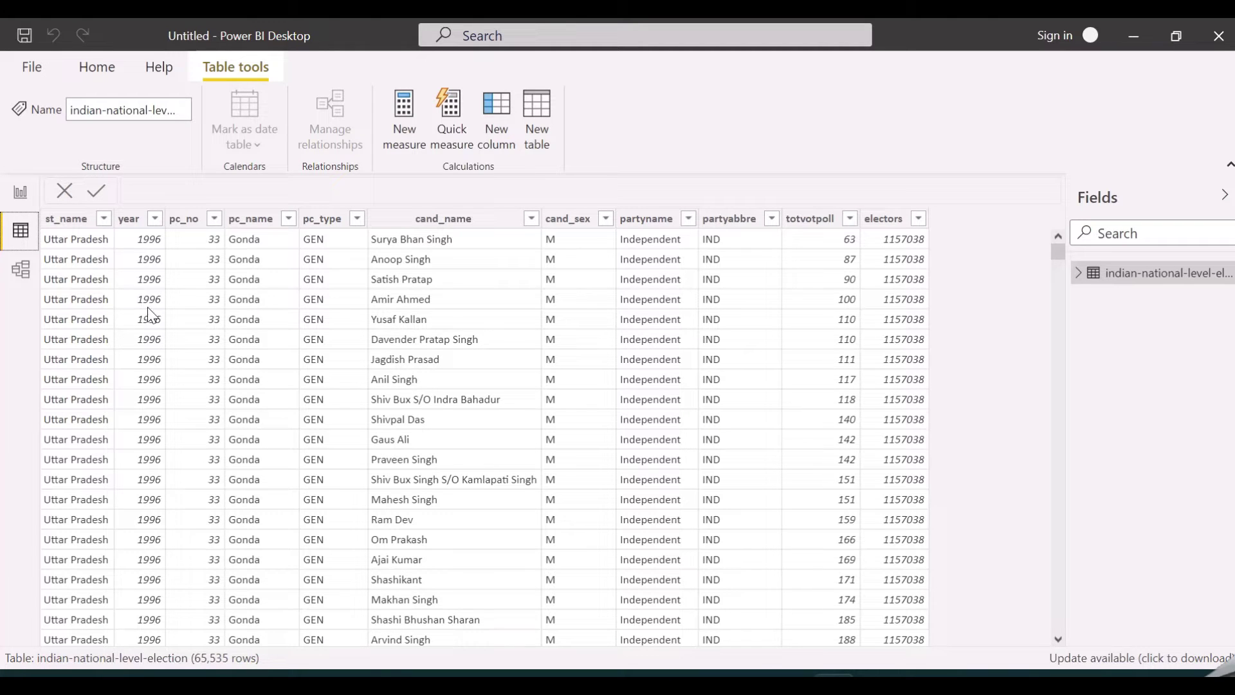
{"action": "left_click", "coordinate": [103, 220]}
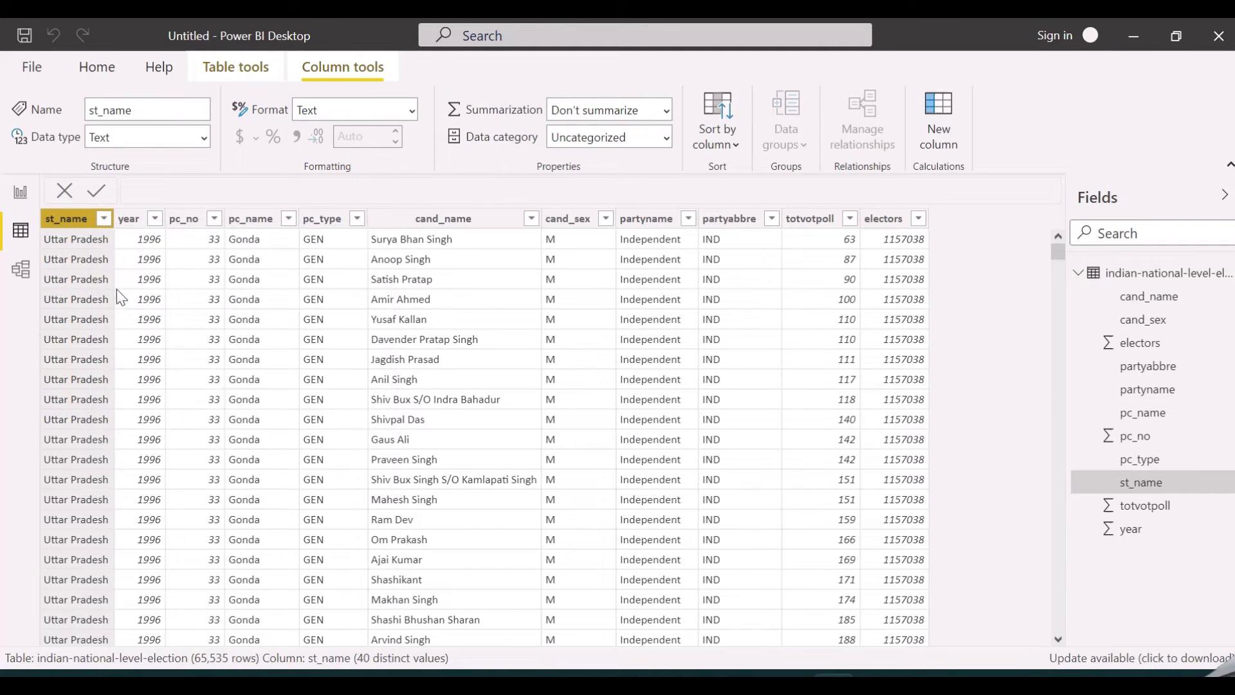
{"action": "left_click", "coordinate": [104, 220]}
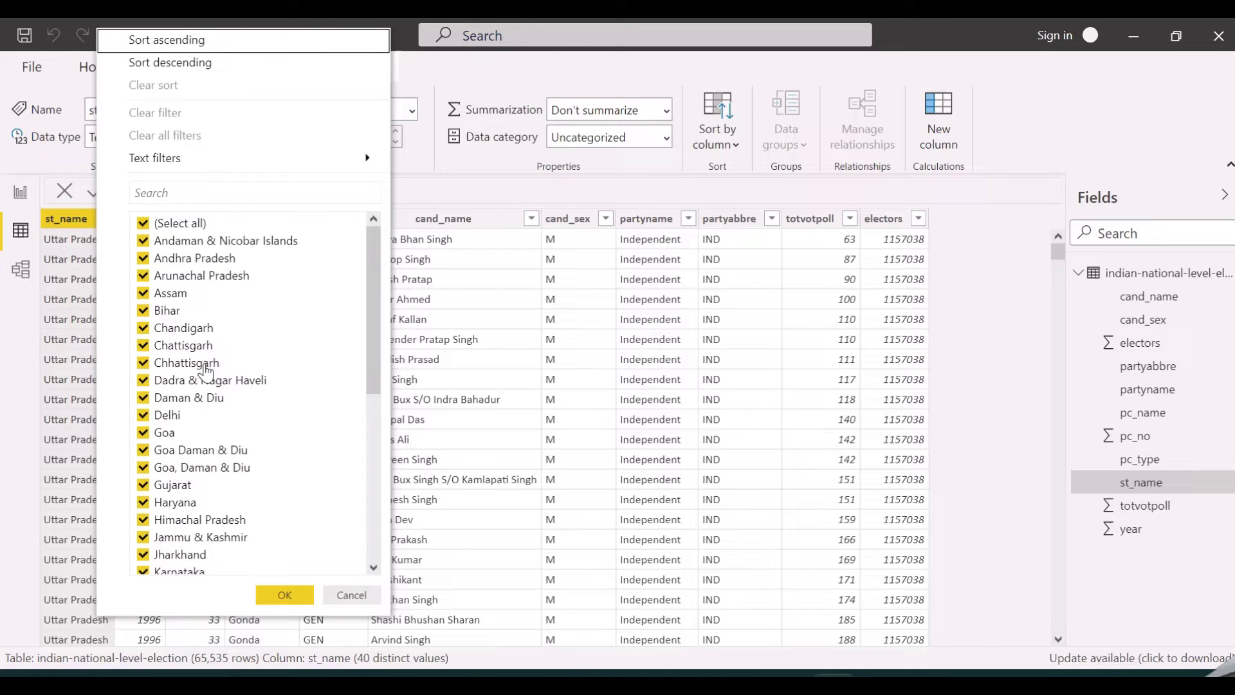
Step: Toggle (Select all) off and back on in the st_name list, then cancel without filtering
{"action": "left_click", "coordinate": [174, 222]}
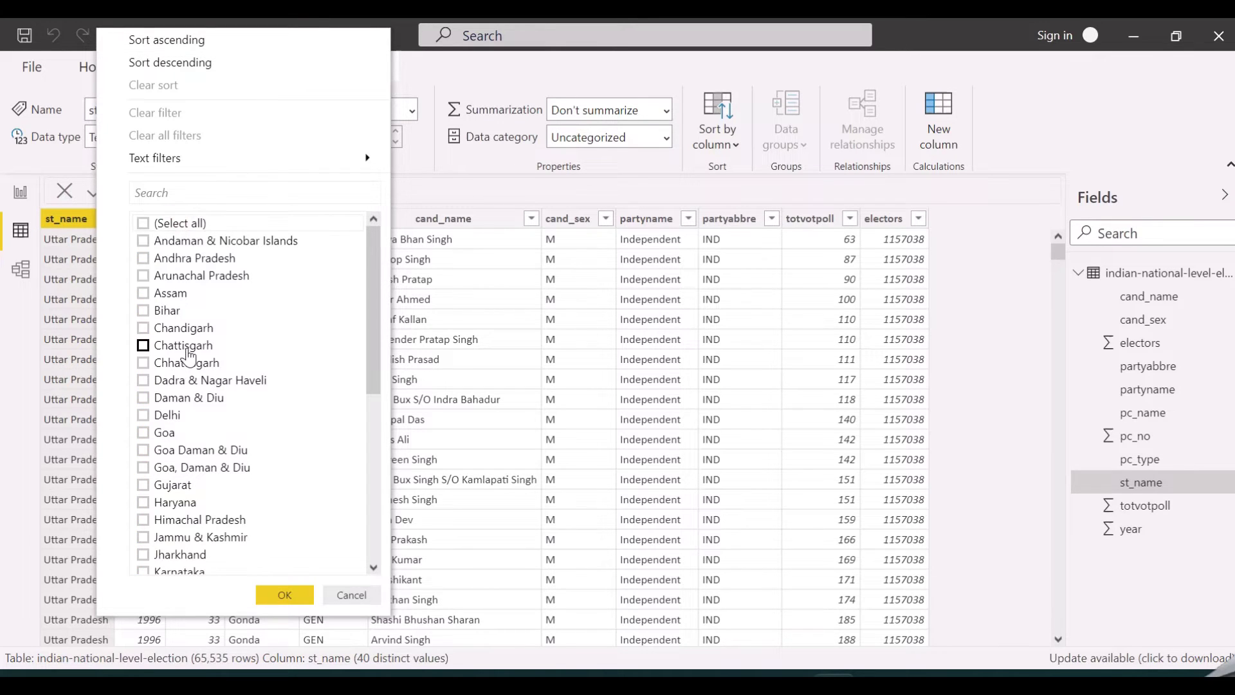
{"action": "left_click", "coordinate": [164, 223]}
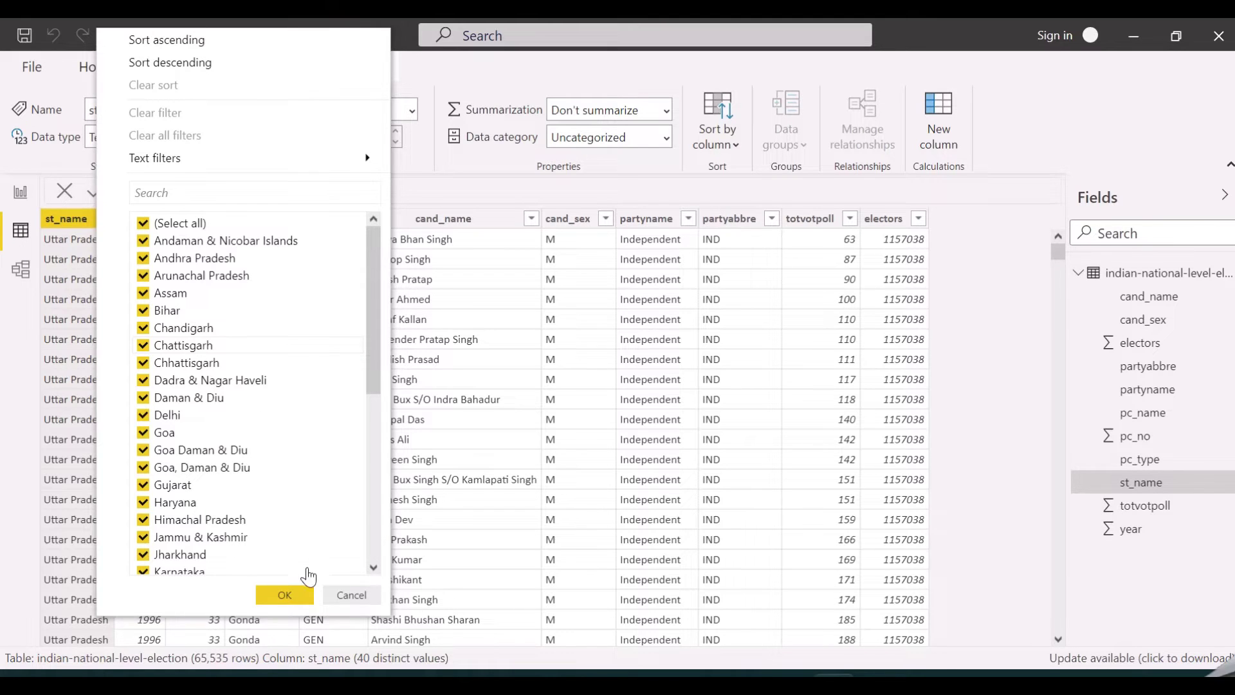
{"action": "left_click", "coordinate": [351, 595]}
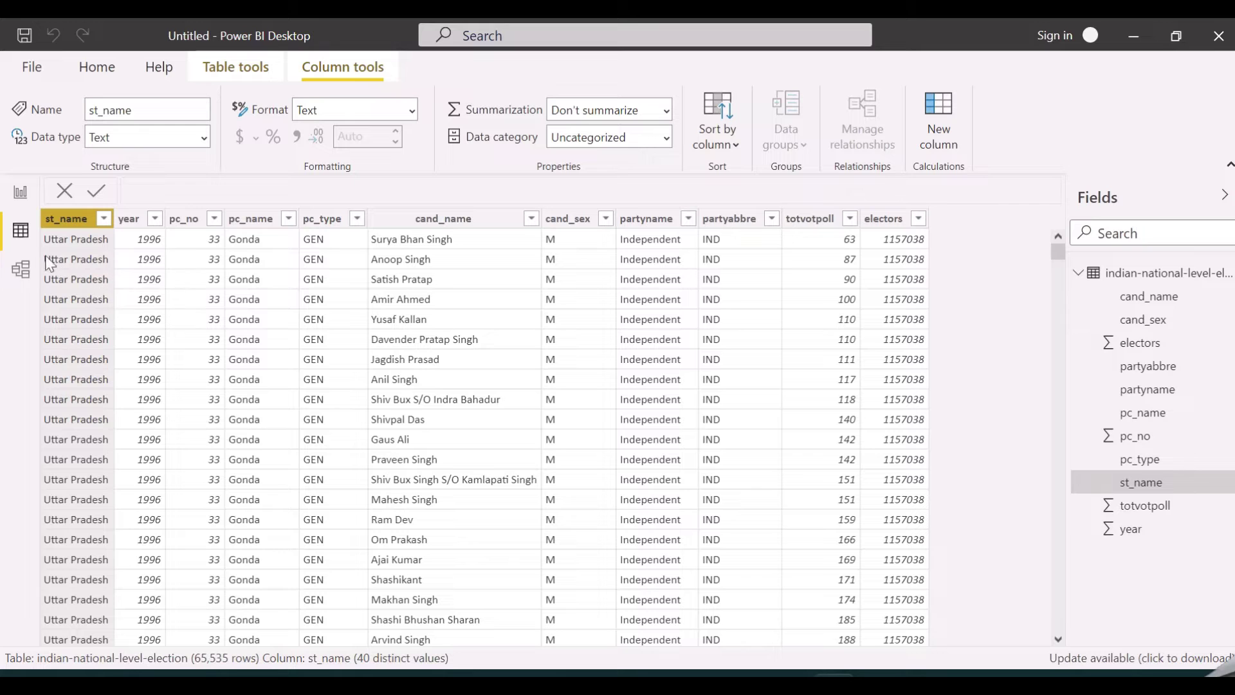
Step: Keep the file open and launch Power Query Editor on the election table via Transform data
{"action": "left_click", "coordinate": [1224, 43]}
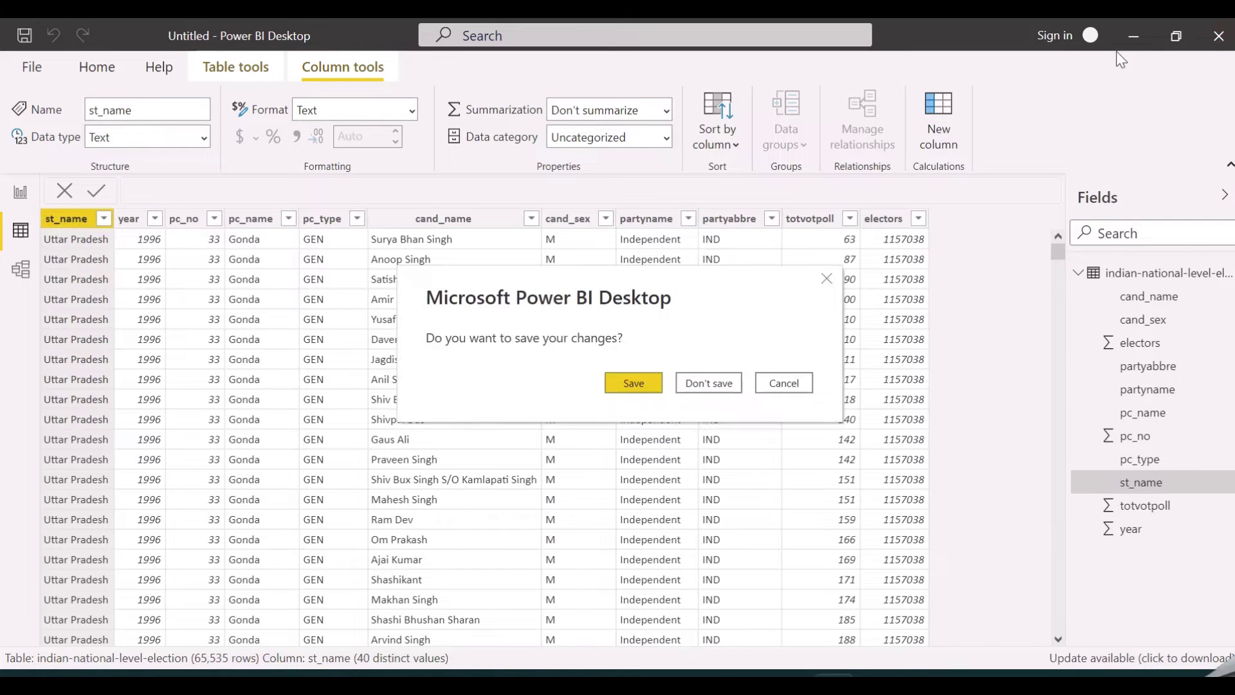
{"action": "left_click", "coordinate": [783, 385]}
{"action": "left_click", "coordinate": [21, 193]}
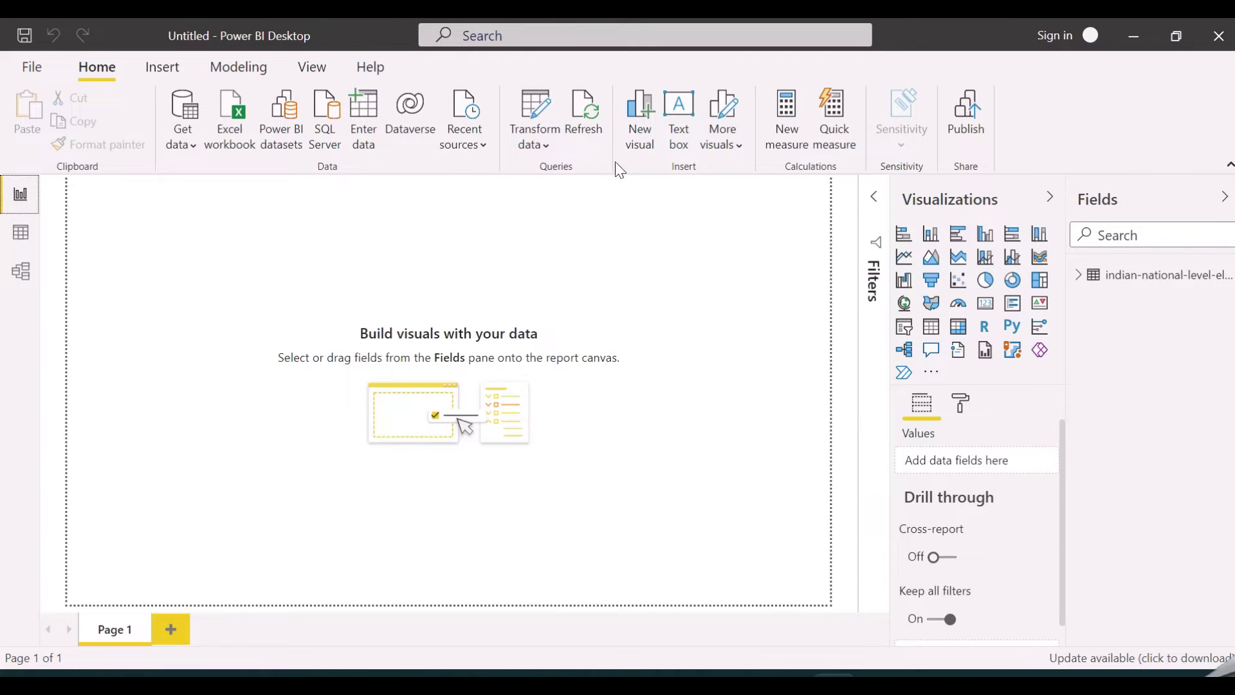
{"action": "left_click", "coordinate": [1108, 275]}
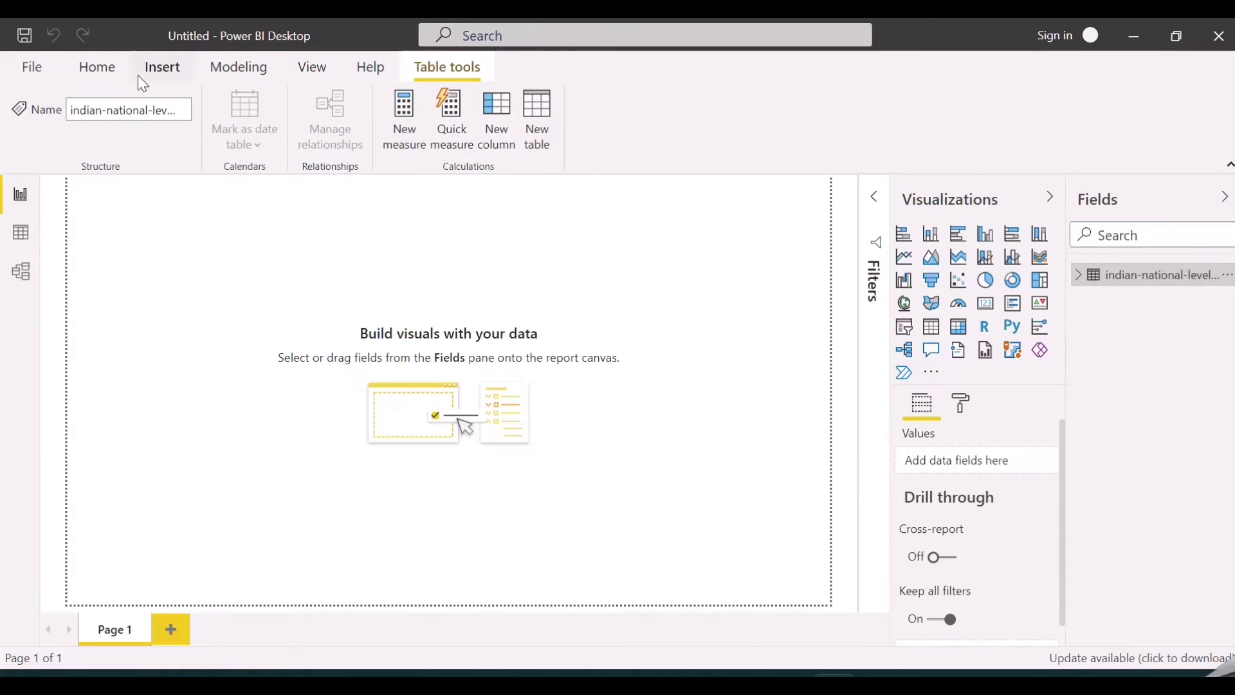
{"action": "left_click", "coordinate": [102, 68]}
{"action": "left_click", "coordinate": [536, 129]}
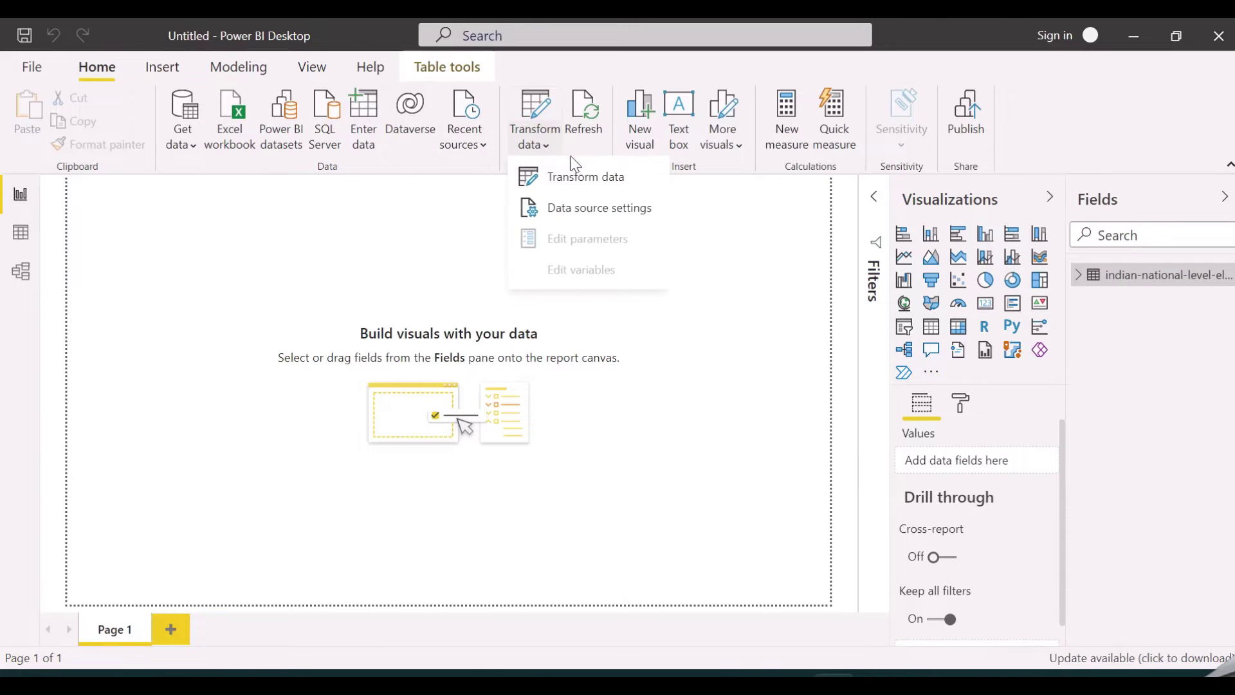
{"action": "left_click", "coordinate": [587, 177]}
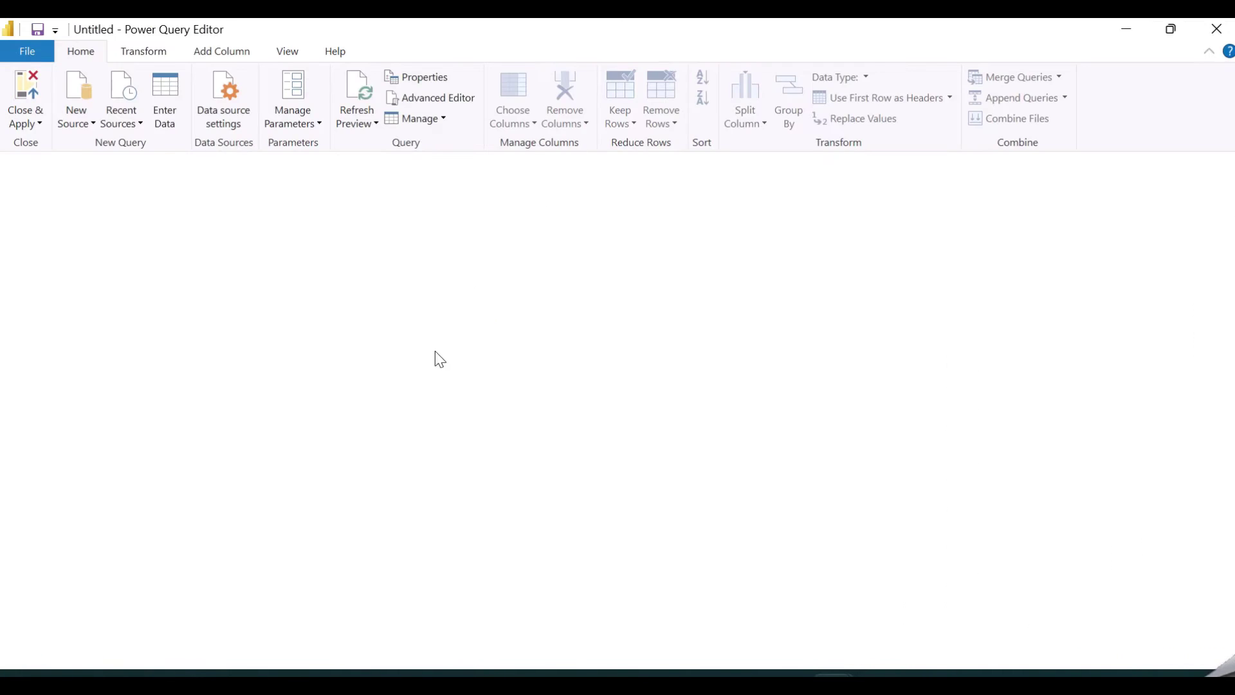
Step: Review the distinct st_name values in Power Query and cancel without filtering
{"action": "left_click", "coordinate": [144, 51]}
{"action": "left_click", "coordinate": [351, 203]}
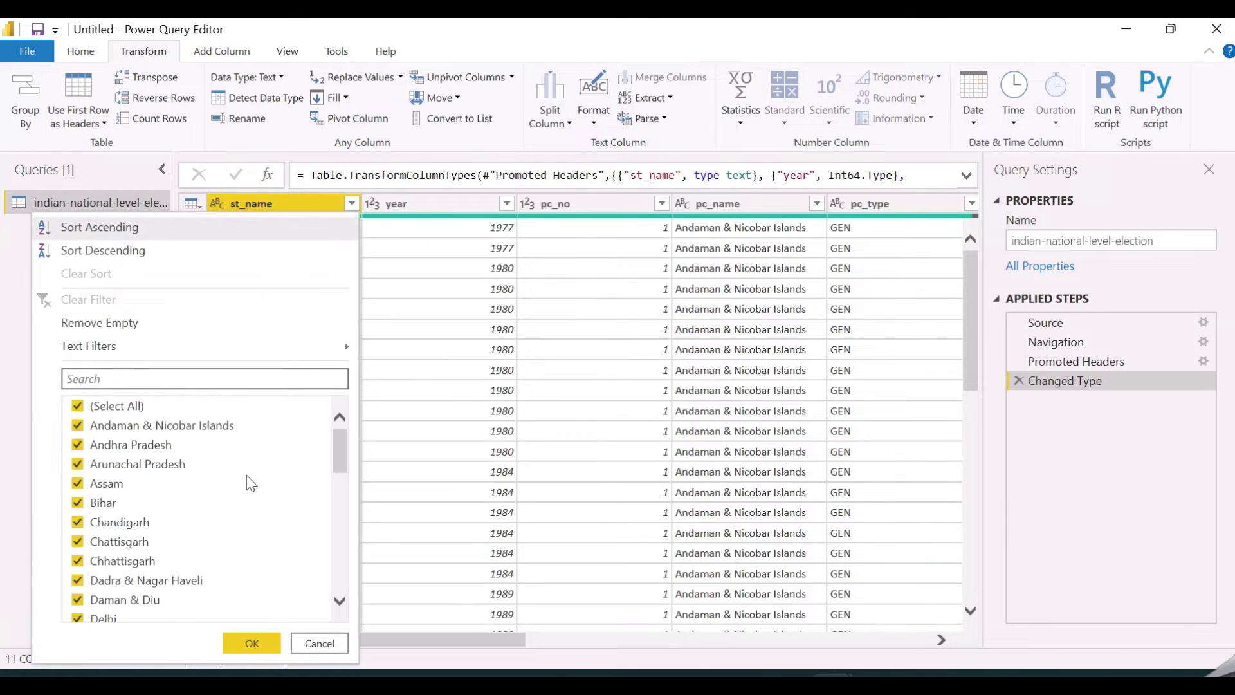
{"action": "scroll", "coordinate": [248, 489], "scroll_direction": "down", "scroll_amount": 10}
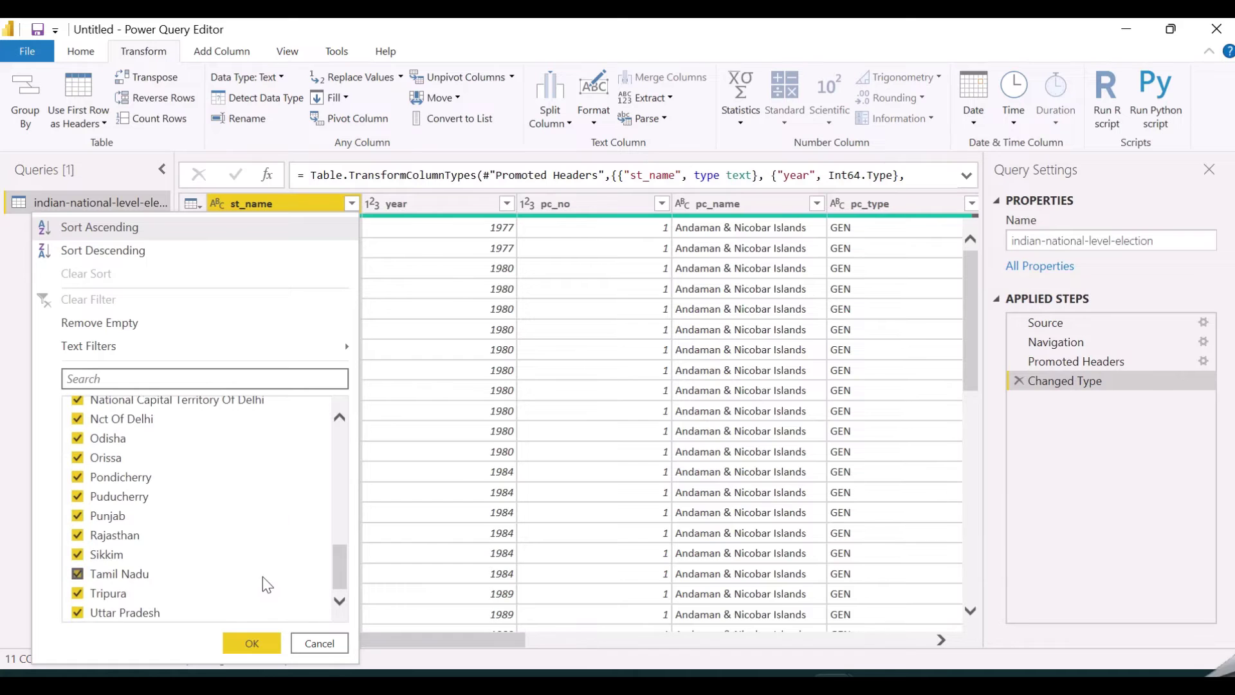
{"action": "scroll", "coordinate": [265, 582], "scroll_direction": "up", "scroll_amount": 10}
{"action": "scroll", "coordinate": [265, 581], "scroll_direction": "down", "scroll_amount": 1}
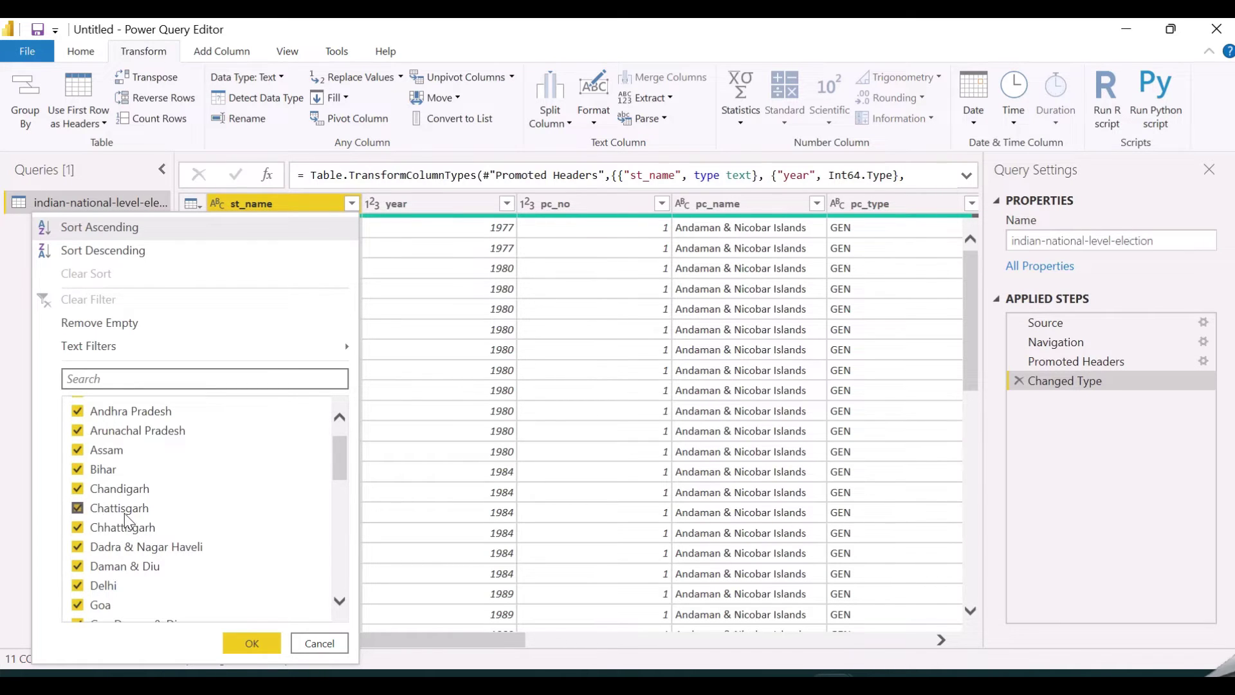
{"action": "left_click", "coordinate": [320, 642]}
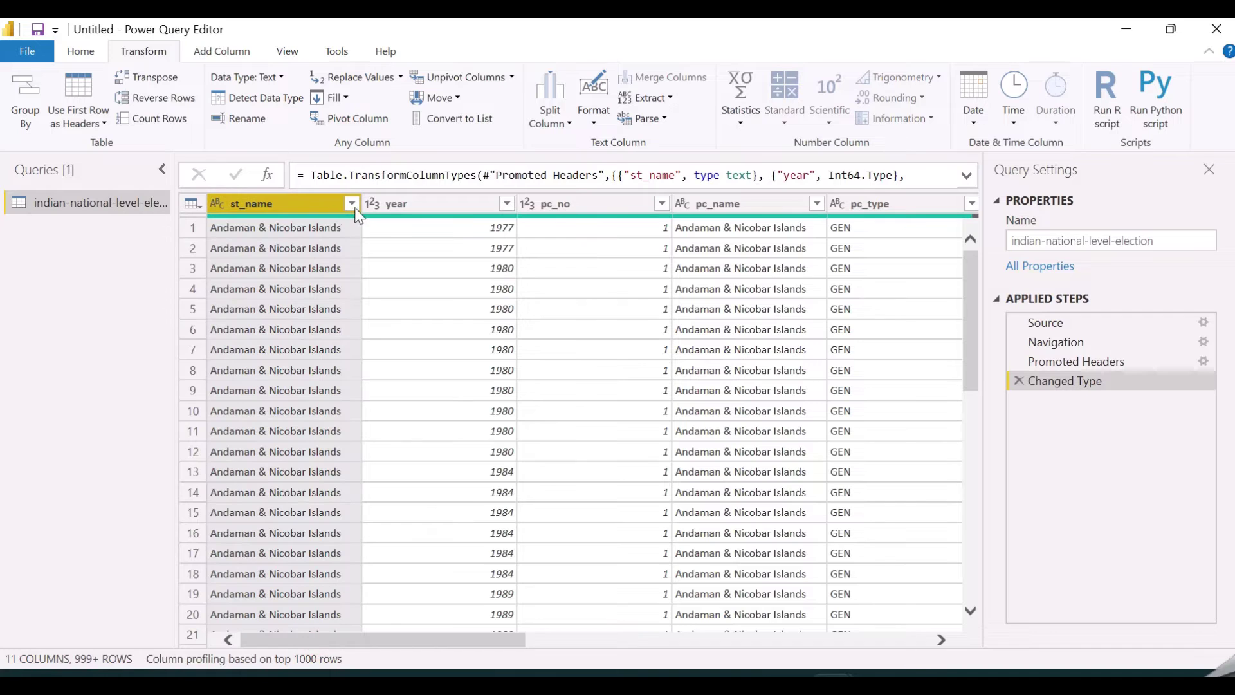
Step: Replace Chhattisgarh with Chattisgarh in the st_name column using Replace Values
{"action": "left_click", "coordinate": [401, 78]}
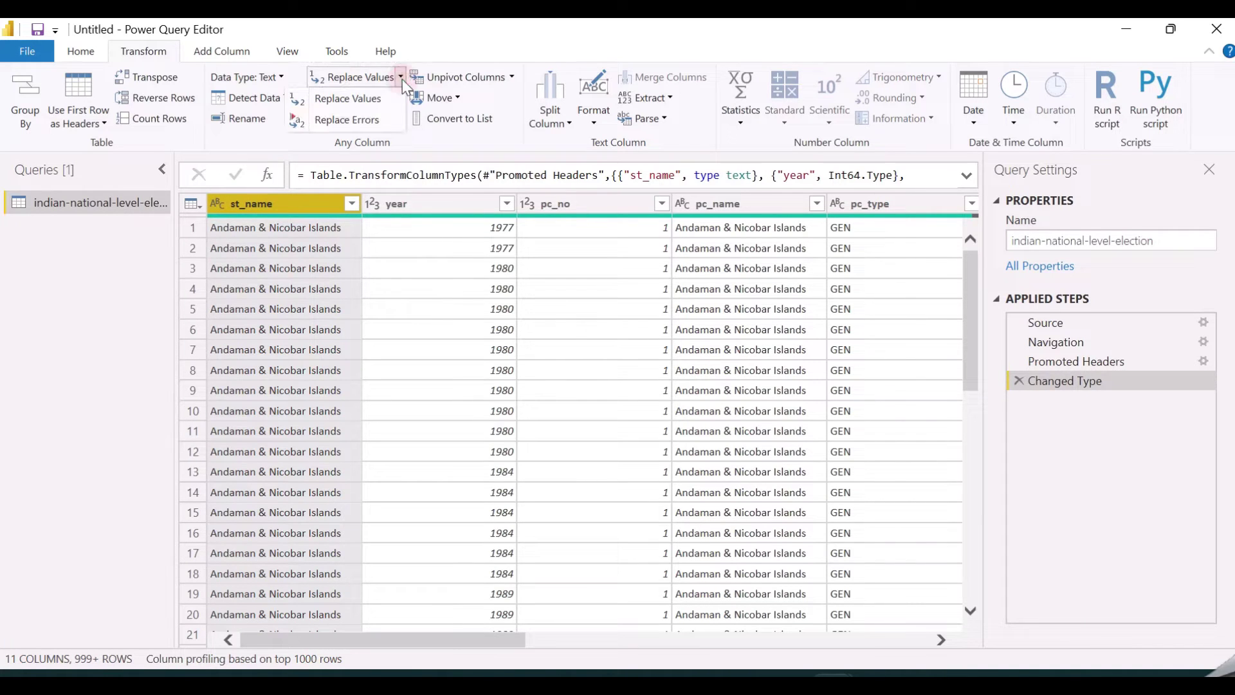
{"action": "left_click", "coordinate": [348, 99]}
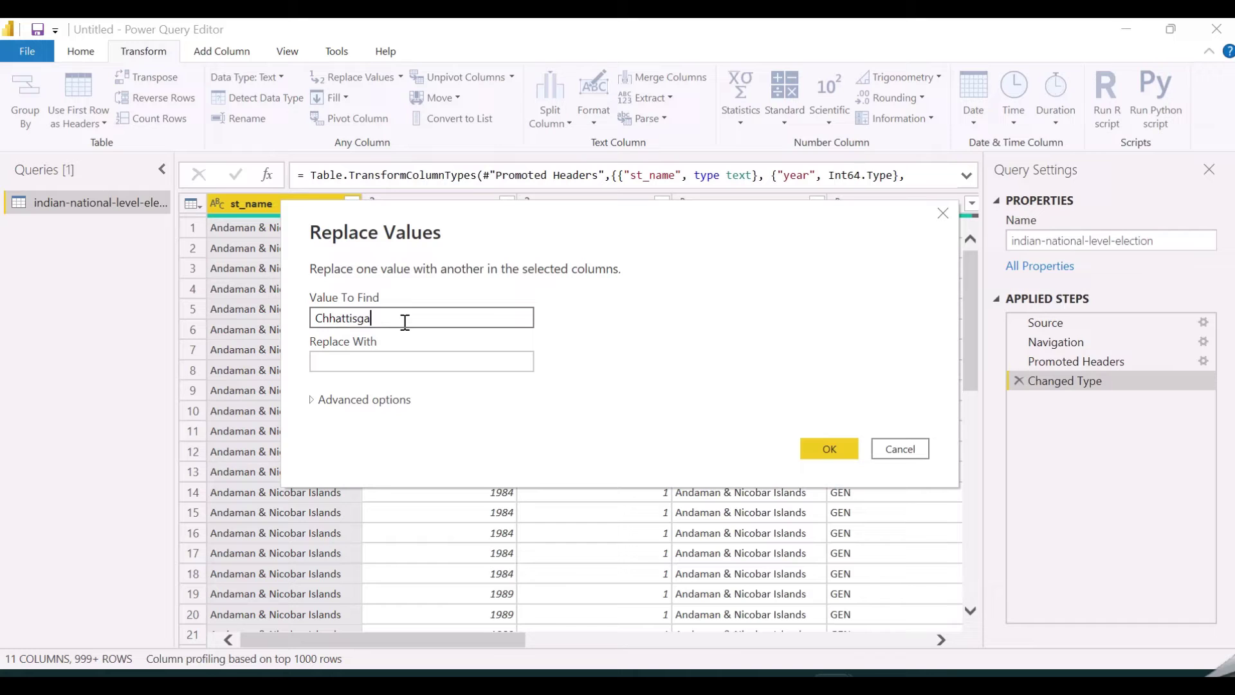
{"action": "double_click", "coordinate": [405, 322]}
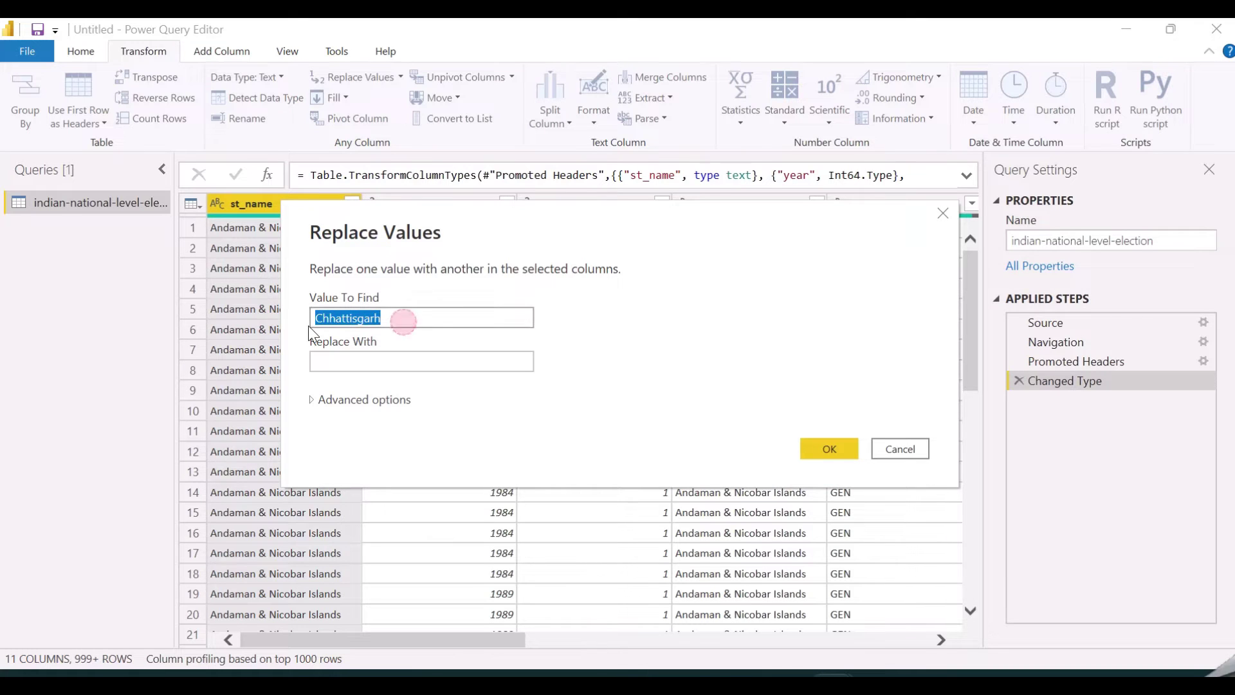
{"action": "key", "text": "ctrl+c"}
{"action": "left_click", "coordinate": [348, 362]}
{"action": "key", "text": "ctrl+v"}
{"action": "left_click", "coordinate": [336, 362]}
{"action": "key", "text": "BackSpace"}
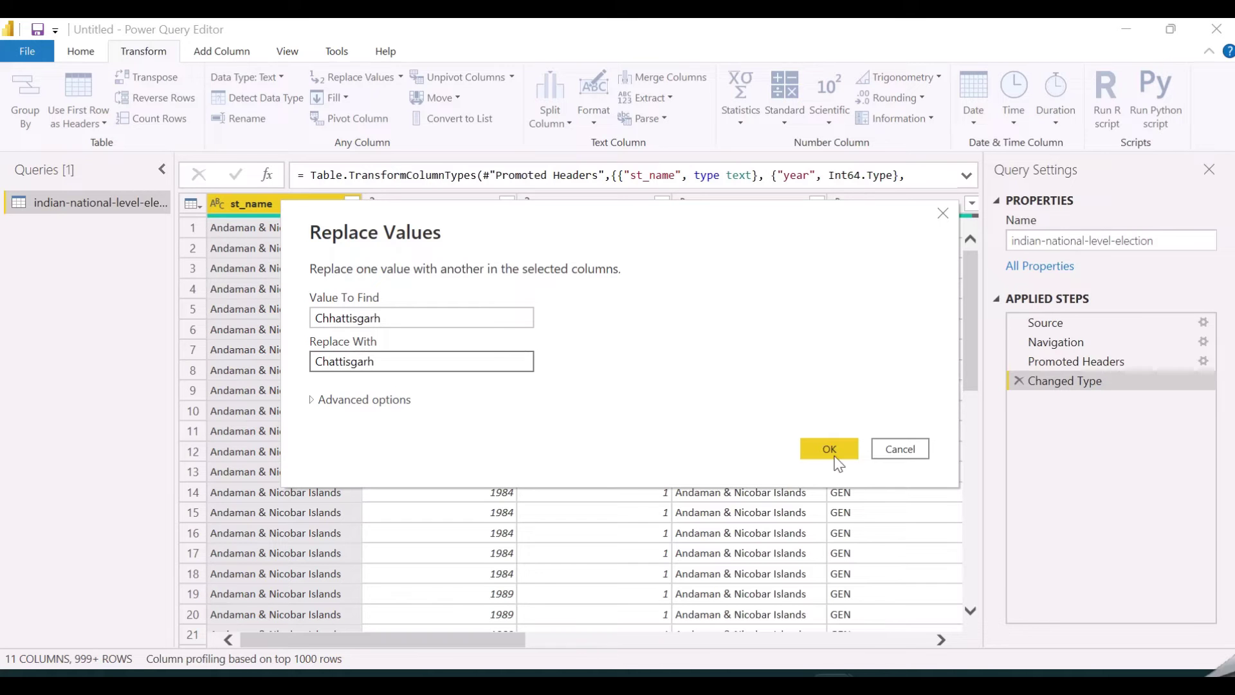
{"action": "left_click", "coordinate": [830, 451]}
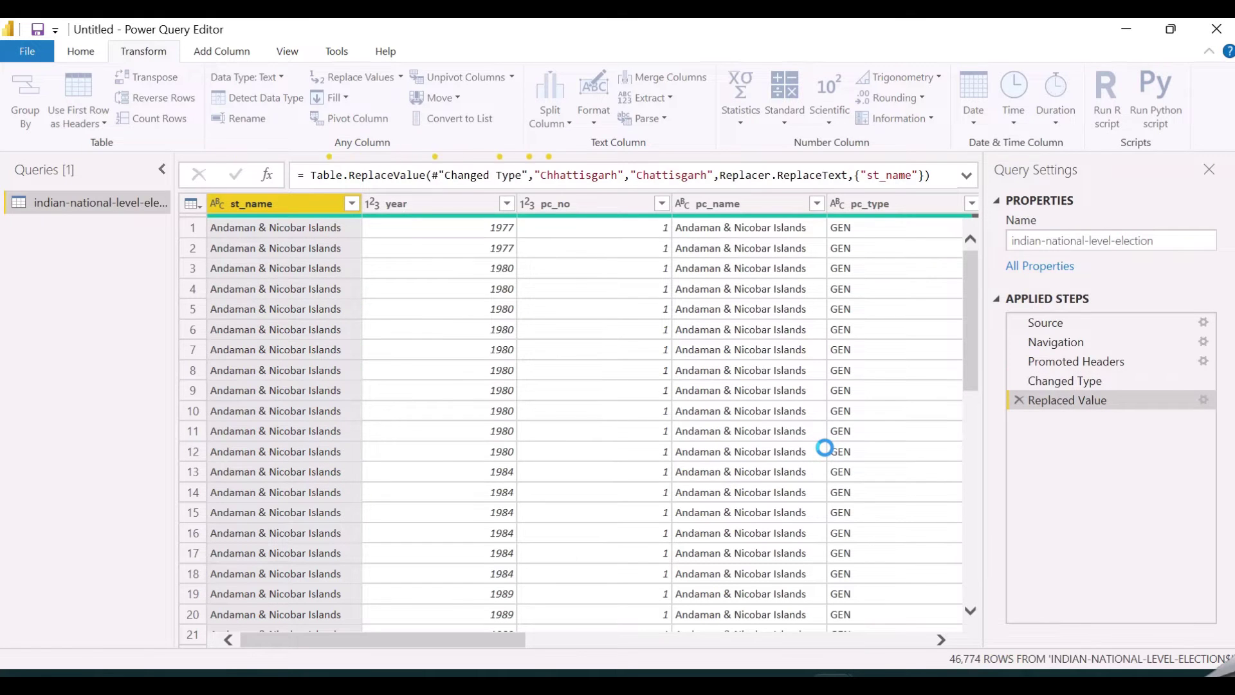
Step: Load the complete st_name value list and scroll through the state names
{"action": "left_click", "coordinate": [352, 204]}
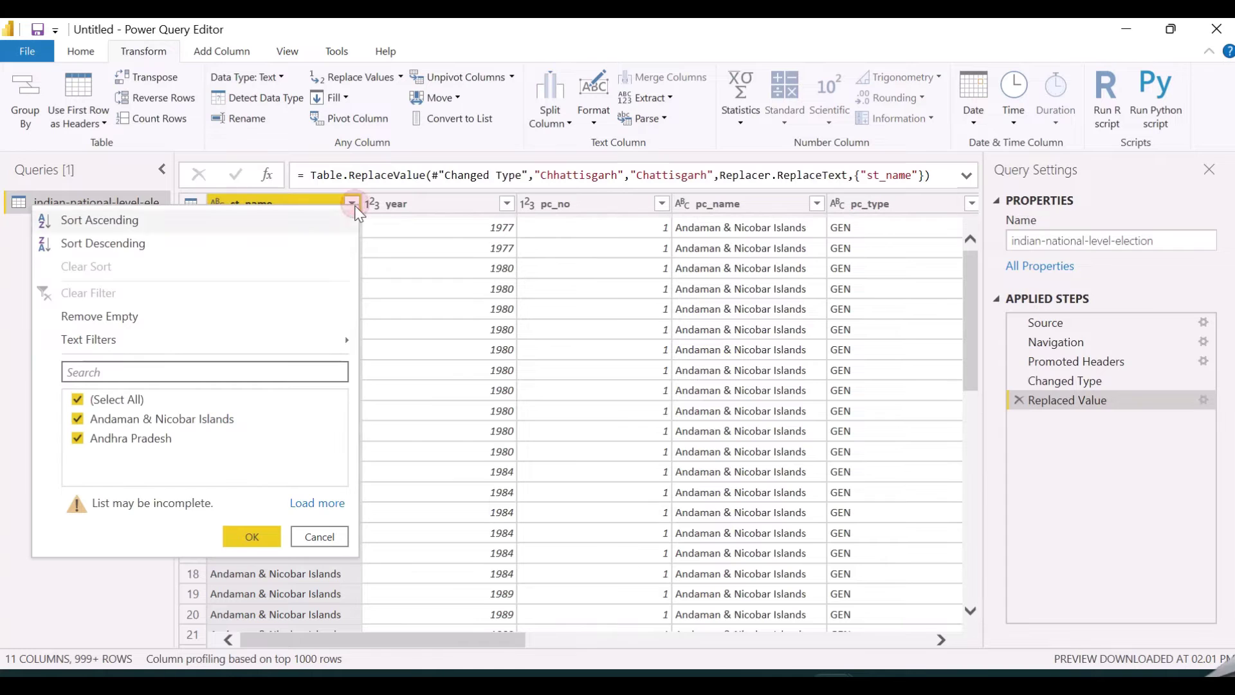
{"action": "left_click", "coordinate": [318, 503]}
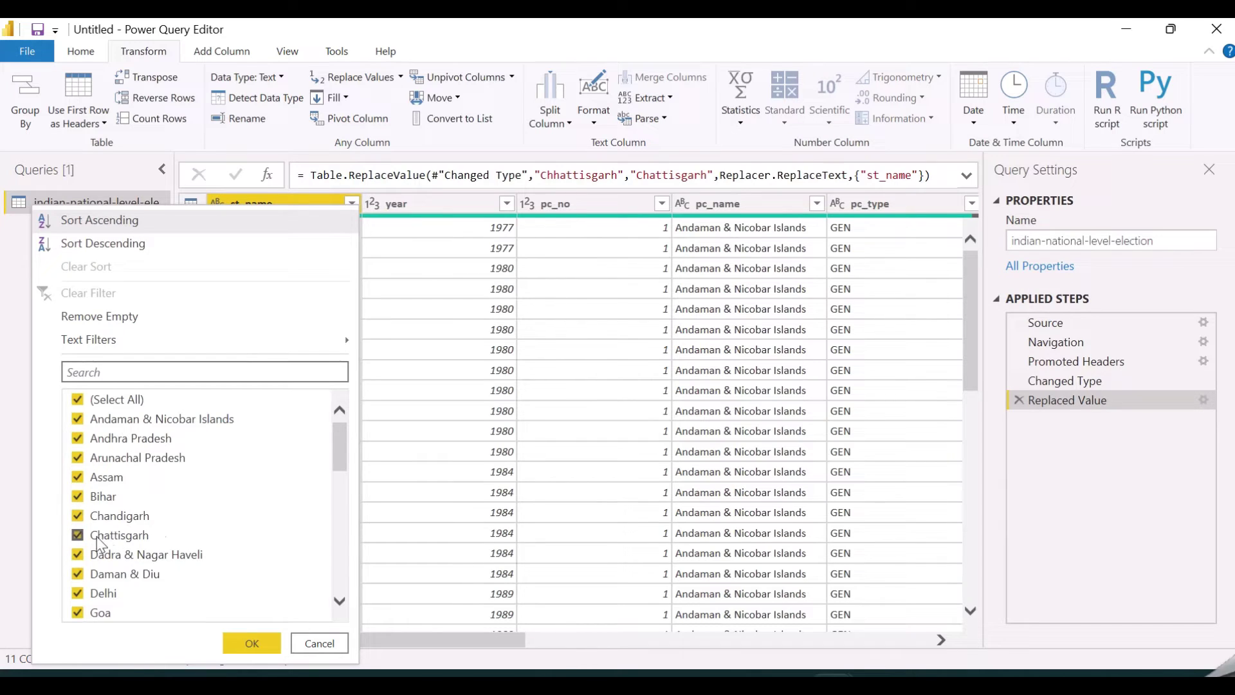
{"action": "scroll", "coordinate": [148, 541], "scroll_direction": "down", "scroll_amount": 2}
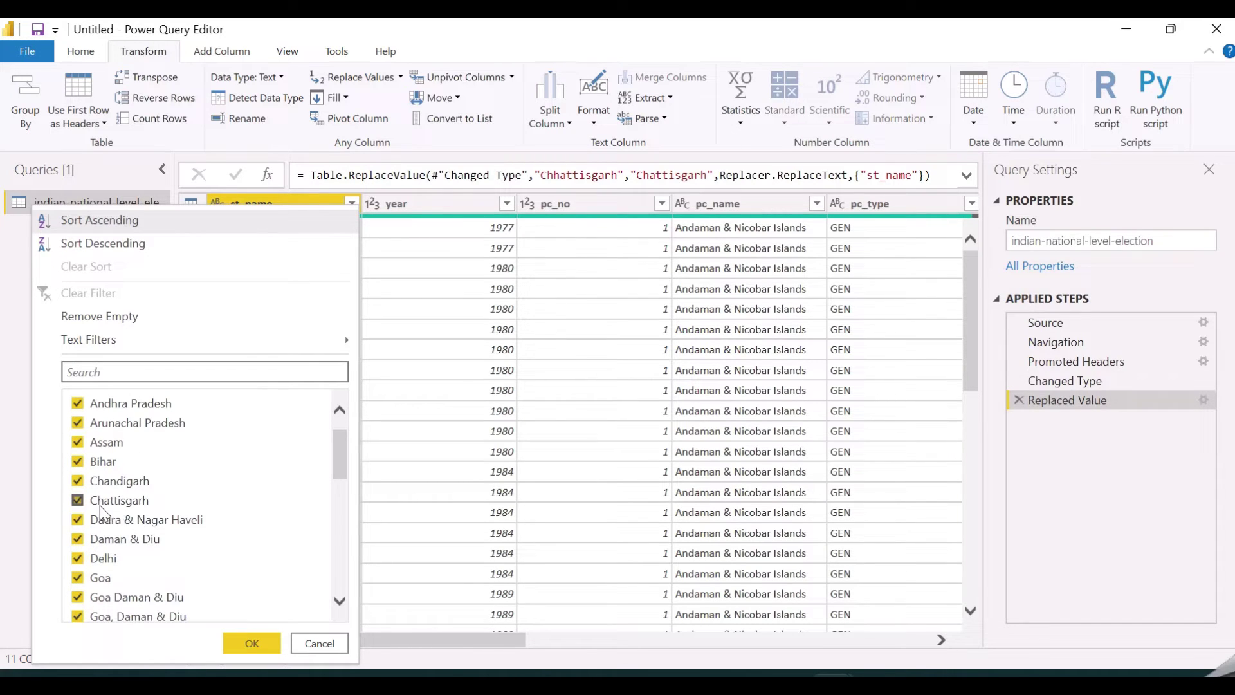
{"action": "scroll", "coordinate": [180, 513], "scroll_direction": "down", "scroll_amount": 4}
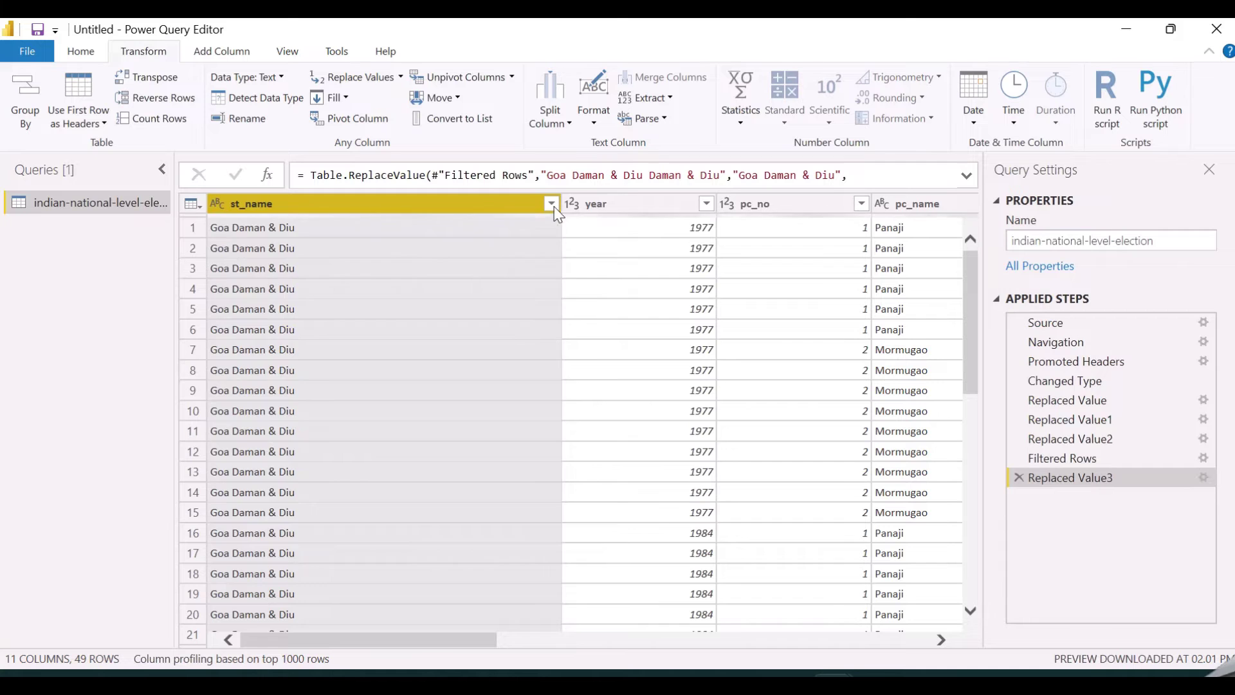
Step: Delete the Filtered Rows step, then load and scroll the full checked st_name value list
{"action": "left_click", "coordinate": [552, 205]}
{"action": "left_click", "coordinate": [466, 513]}
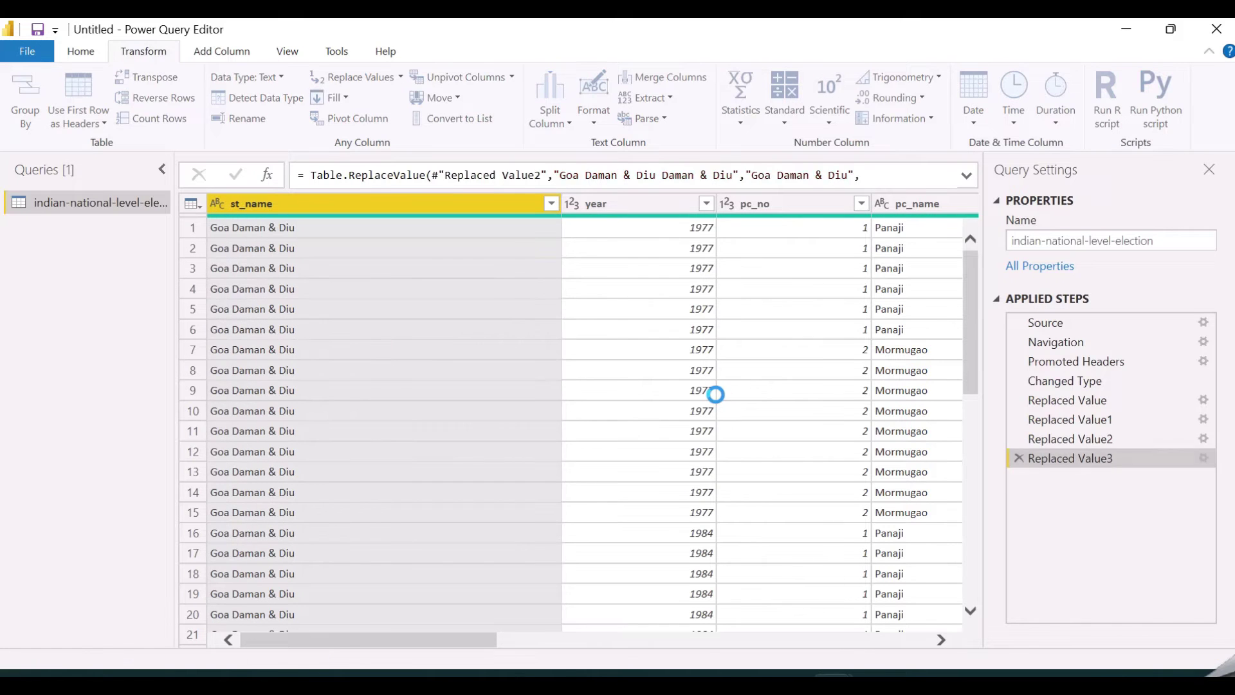
{"action": "left_click", "coordinate": [552, 204]}
{"action": "left_click", "coordinate": [527, 507]}
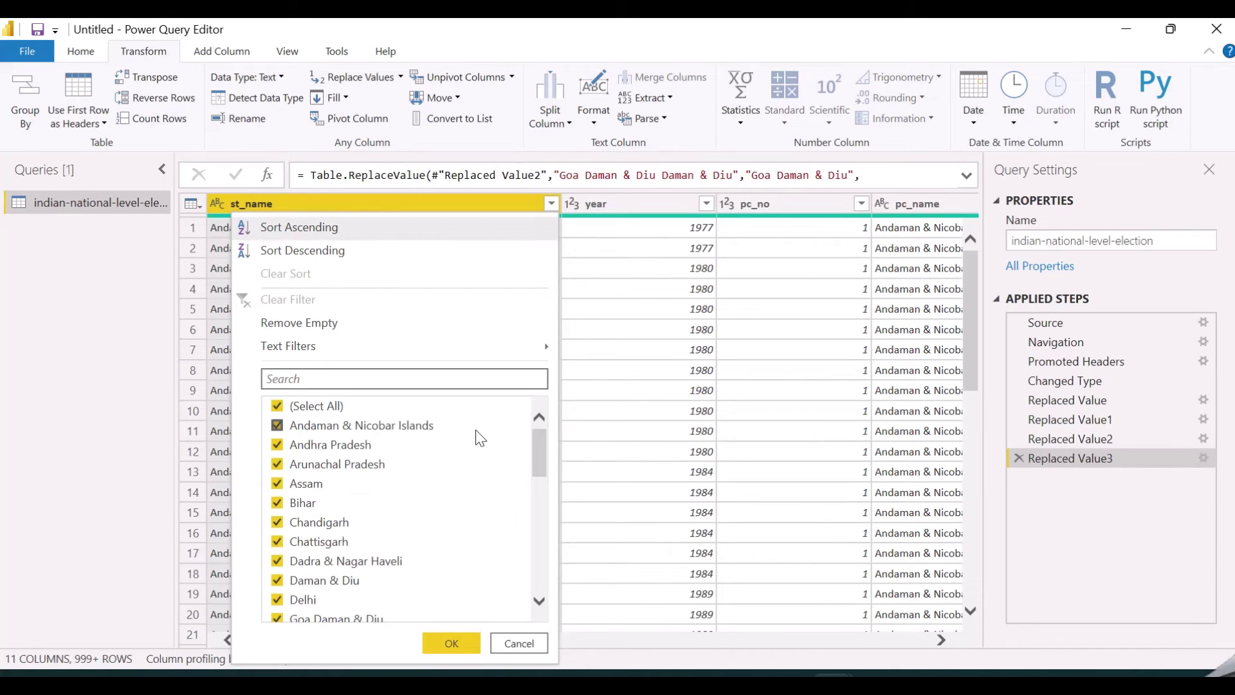
{"action": "scroll", "coordinate": [476, 434], "scroll_direction": "down", "scroll_amount": 2}
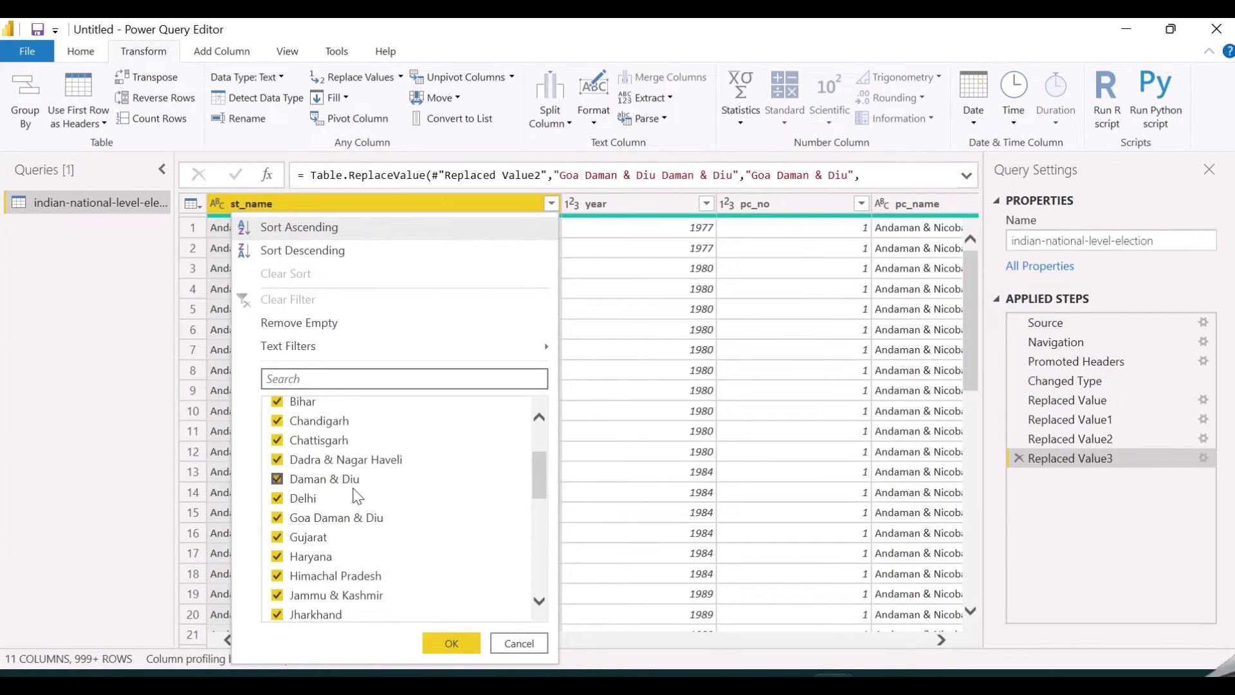
{"action": "scroll", "coordinate": [357, 492], "scroll_direction": "down", "scroll_amount": 4}
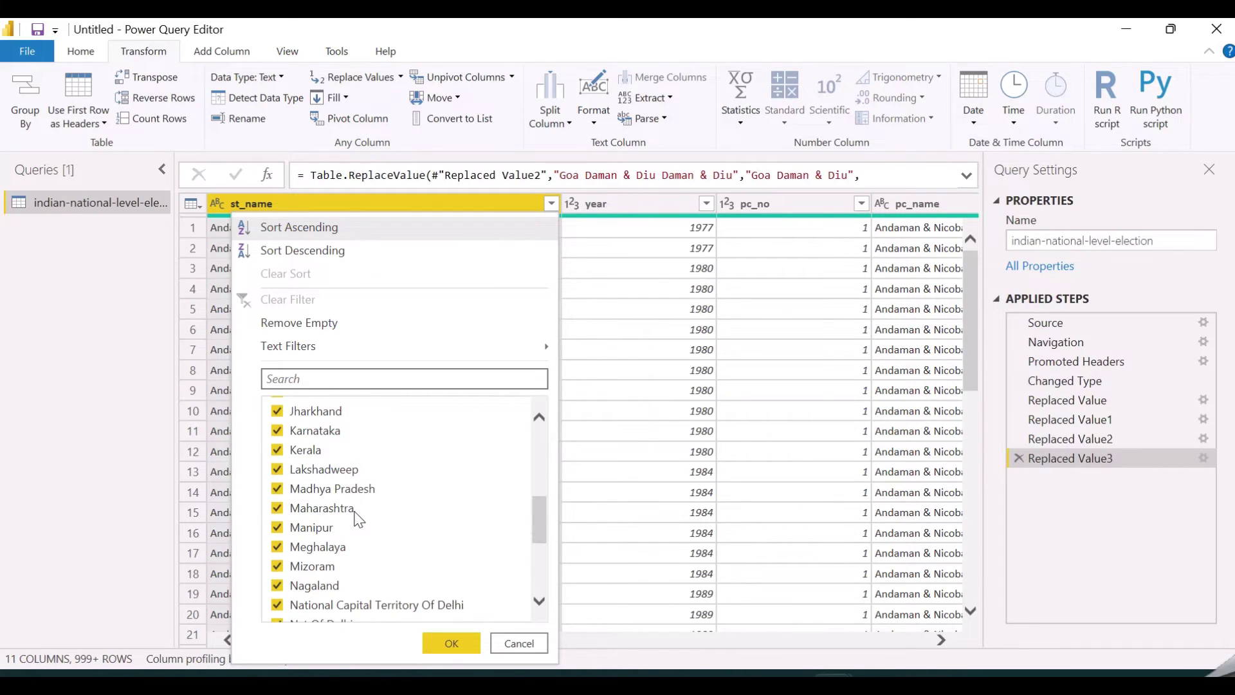
{"action": "scroll", "coordinate": [360, 515], "scroll_direction": "down", "scroll_amount": 3}
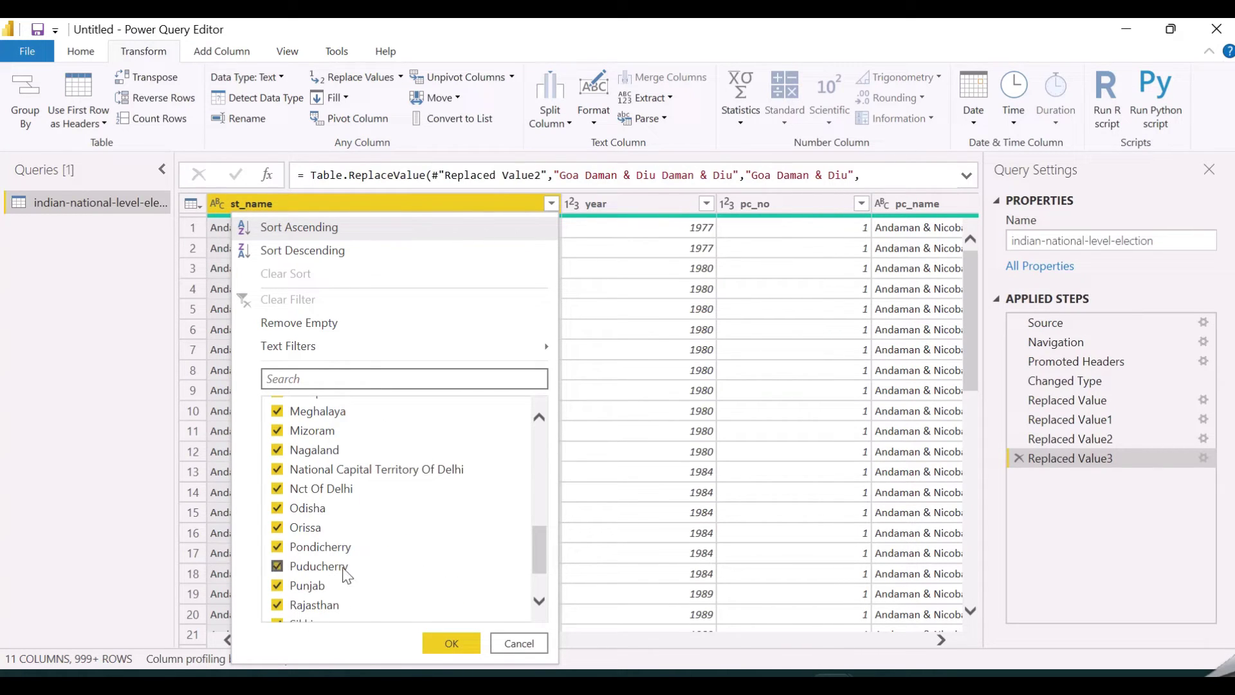
{"action": "scroll", "coordinate": [342, 552], "scroll_direction": "down", "scroll_amount": 2}
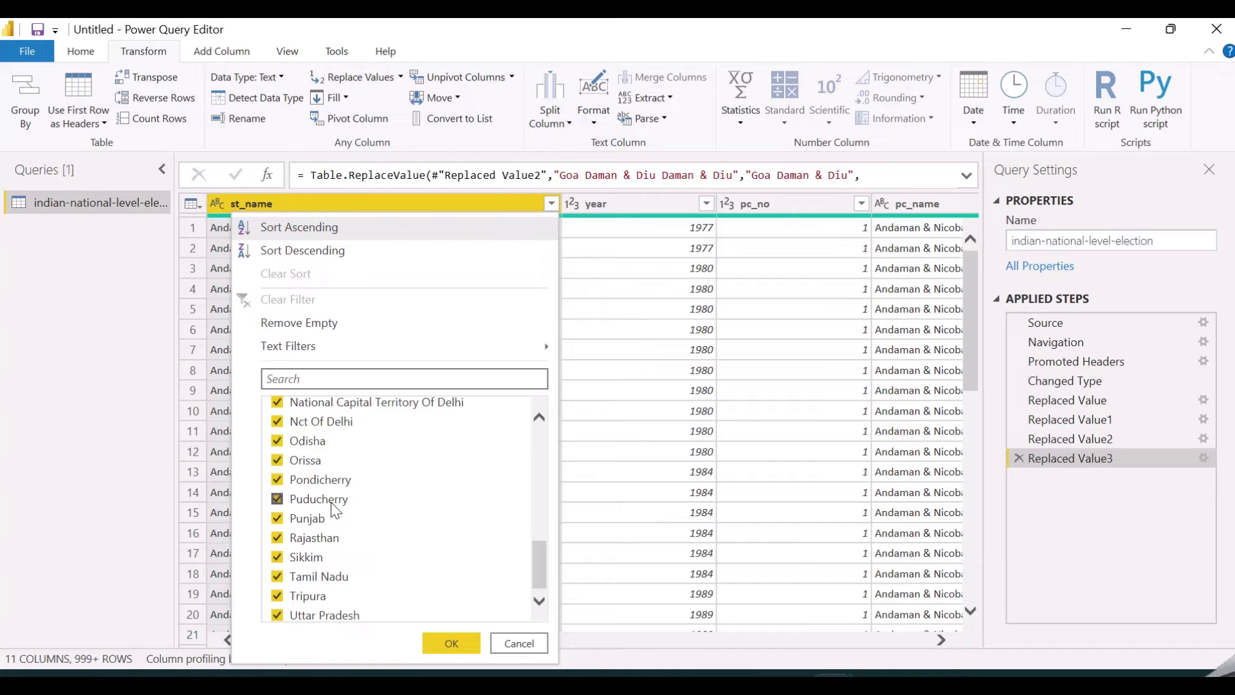
{"action": "scroll", "coordinate": [372, 543], "scroll_direction": "down", "scroll_amount": 1}
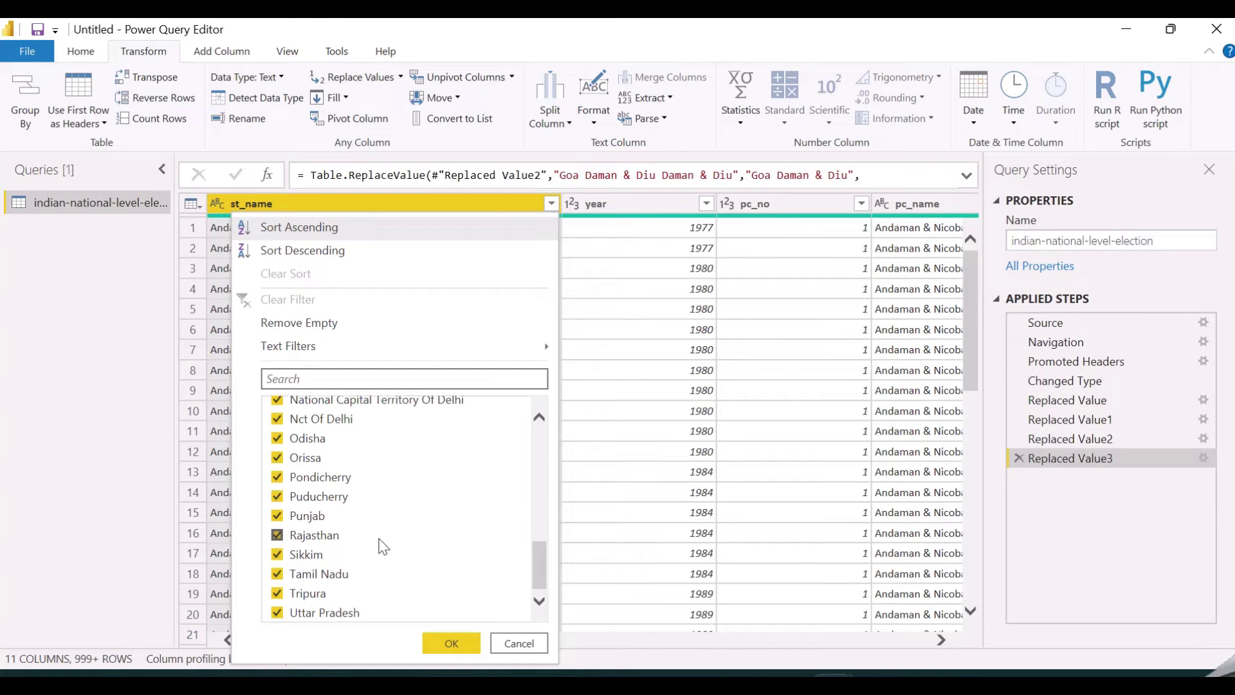
Step: Apply the st_name filter keeping all states, collapse the Queries pane, and narrow st_name
{"action": "left_click", "coordinate": [453, 642]}
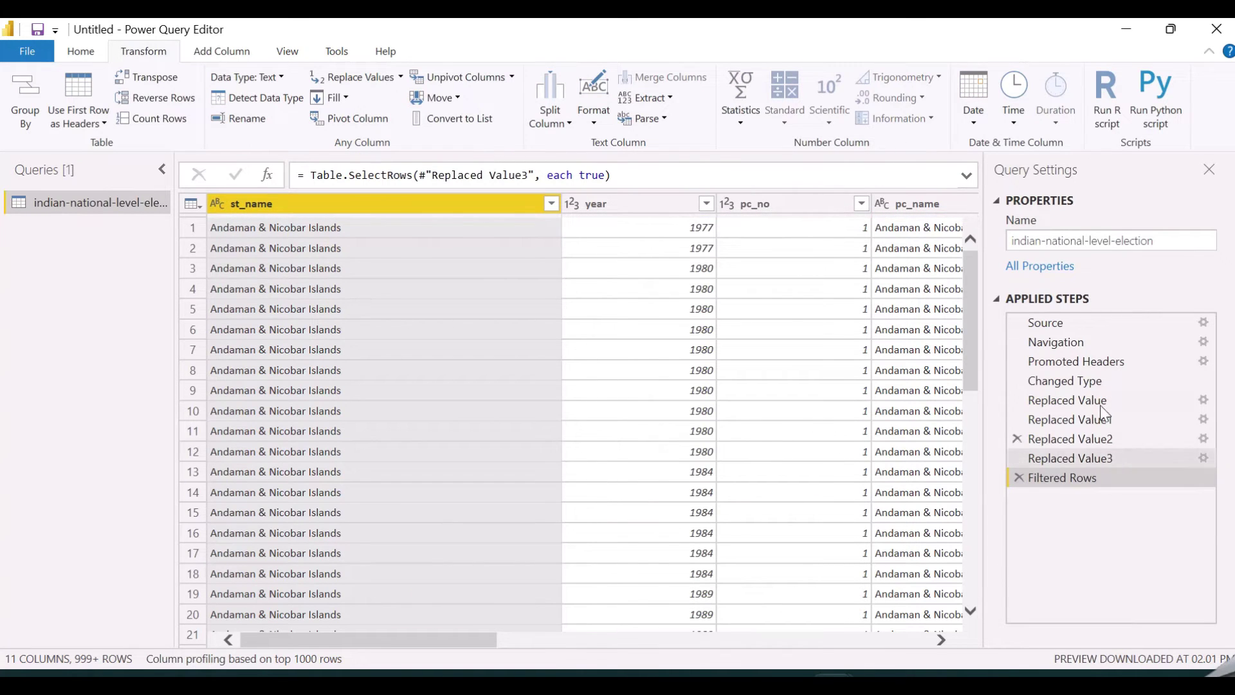
{"action": "left_click", "coordinate": [162, 170]}
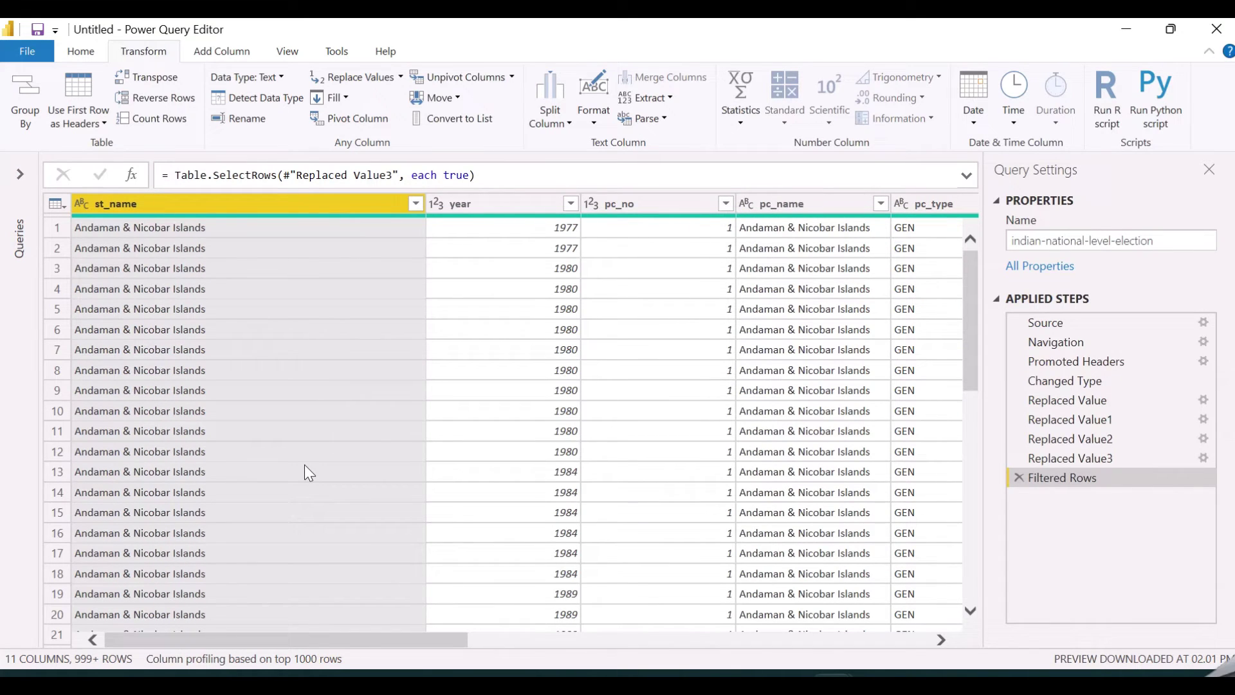
{"action": "left_click_drag", "start_coordinate": [425, 203], "coordinate": [290, 205]}
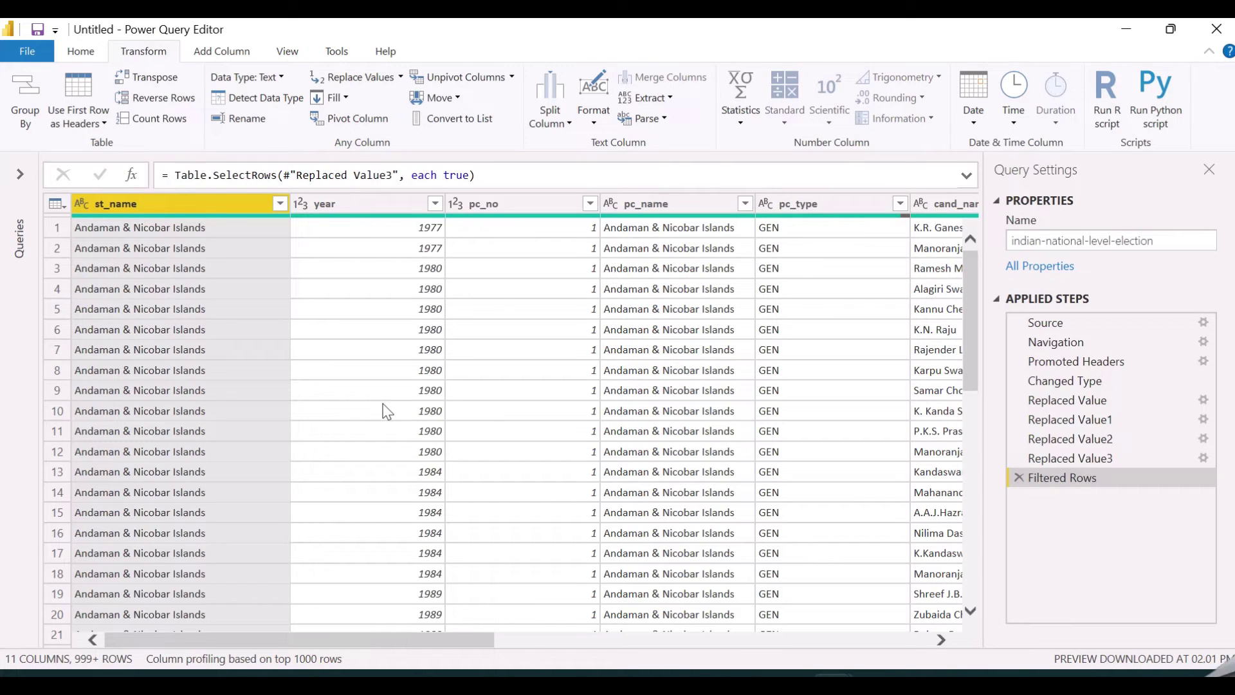
{"action": "left_click", "coordinate": [337, 205]}
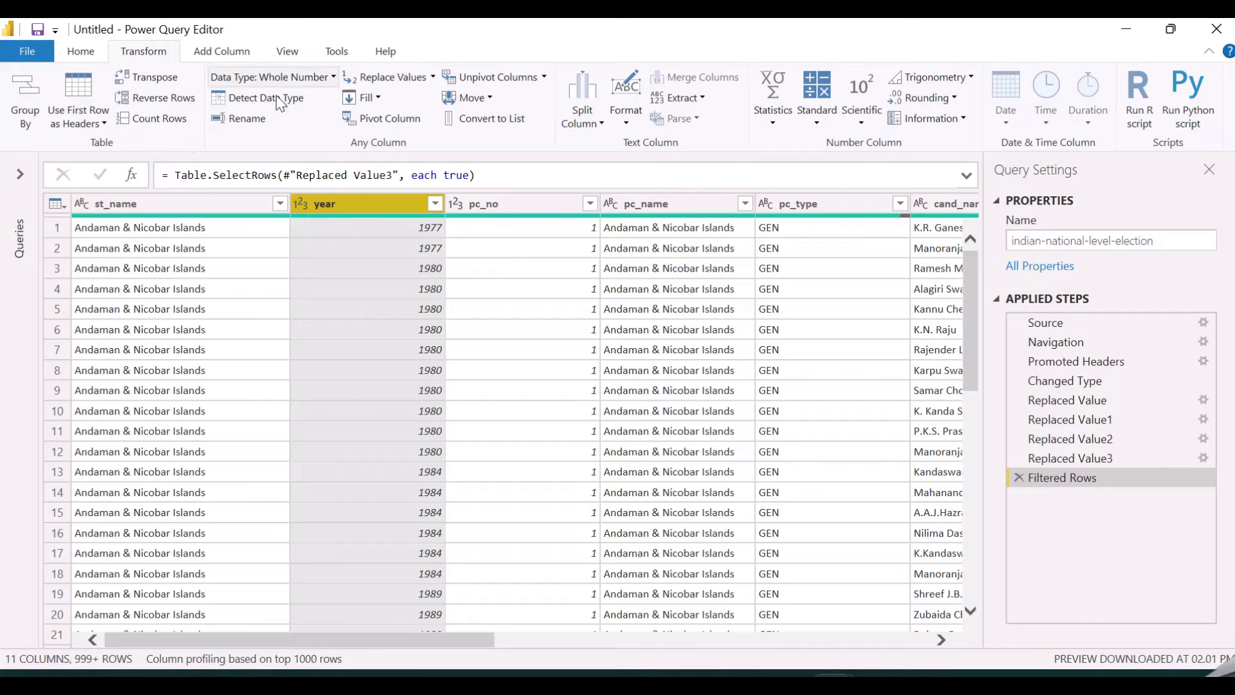
{"action": "left_click", "coordinate": [169, 203]}
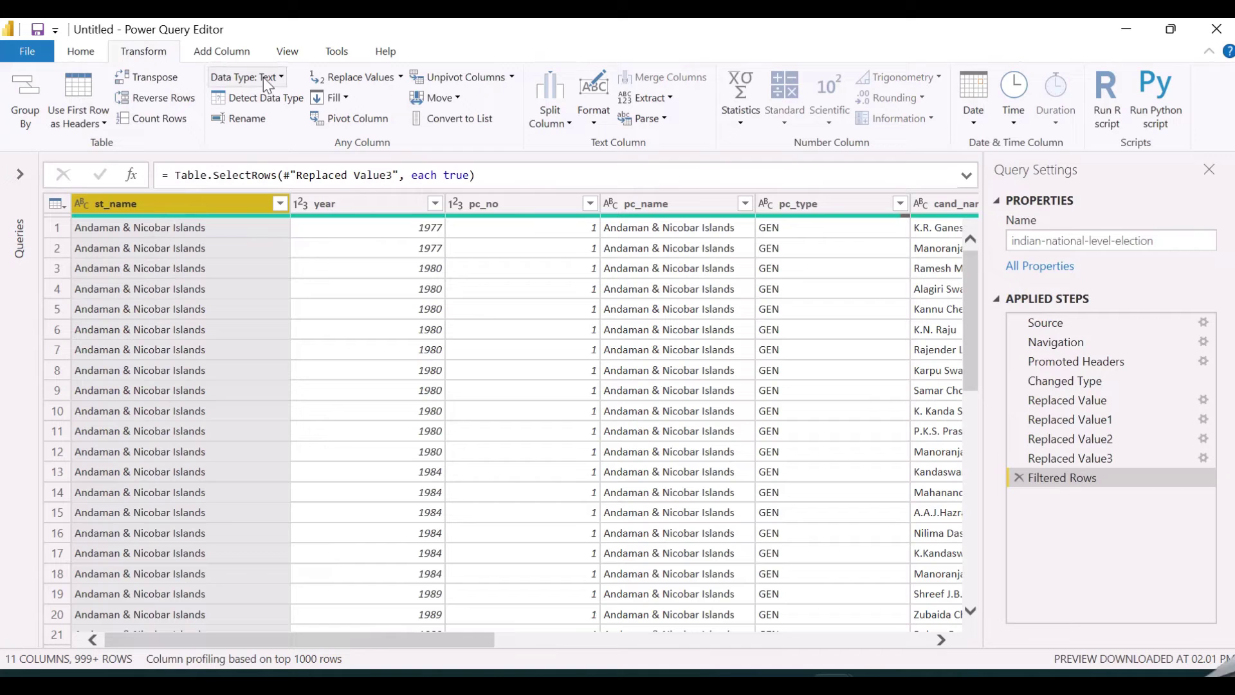
{"action": "left_click", "coordinate": [360, 203]}
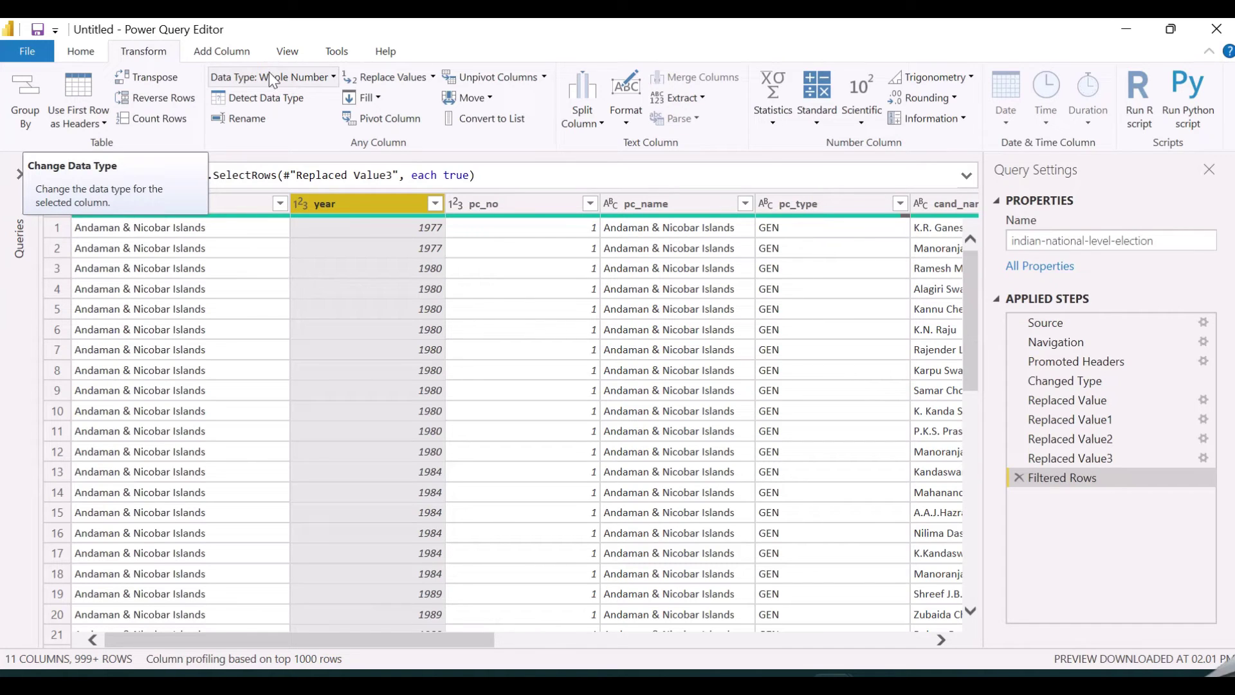
{"action": "left_click", "coordinate": [492, 202]}
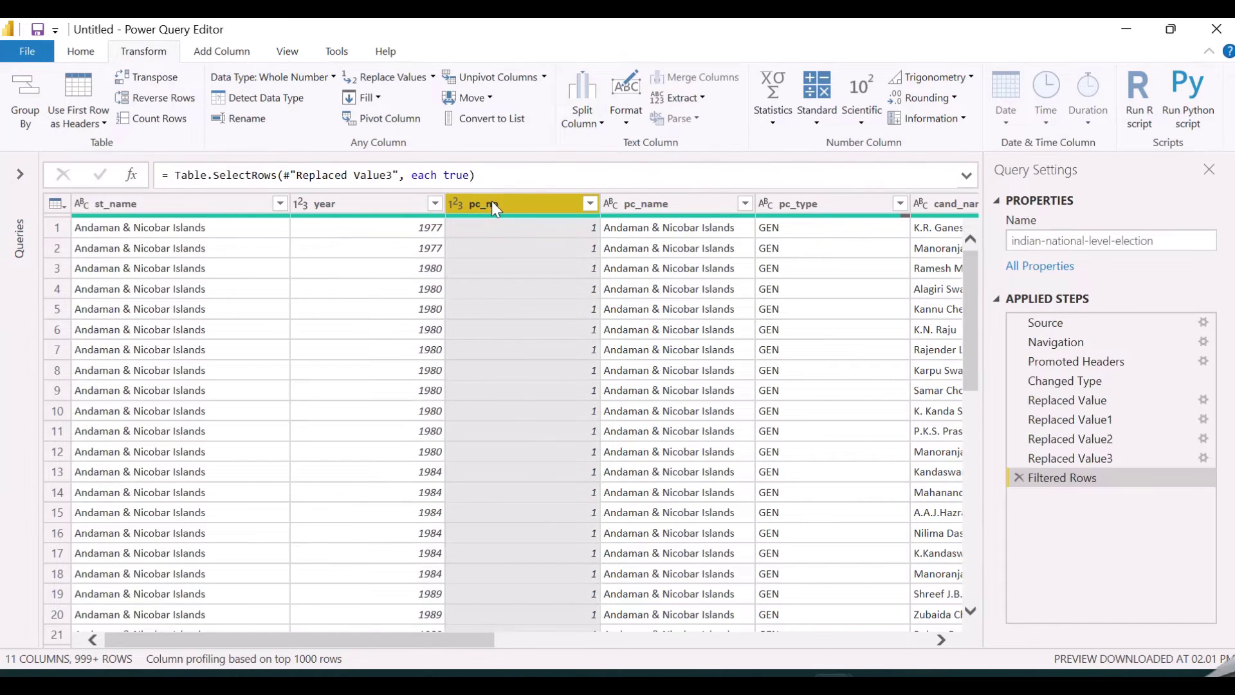
{"action": "left_click", "coordinate": [642, 205]}
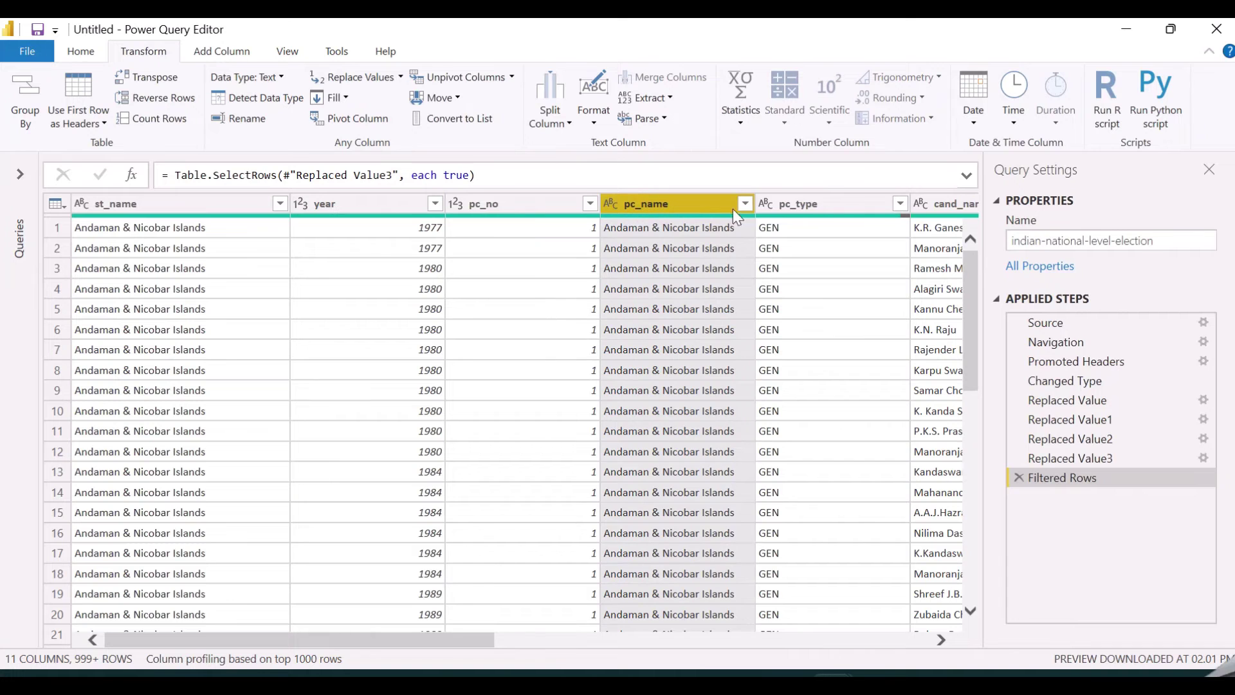
{"action": "left_click", "coordinate": [836, 202]}
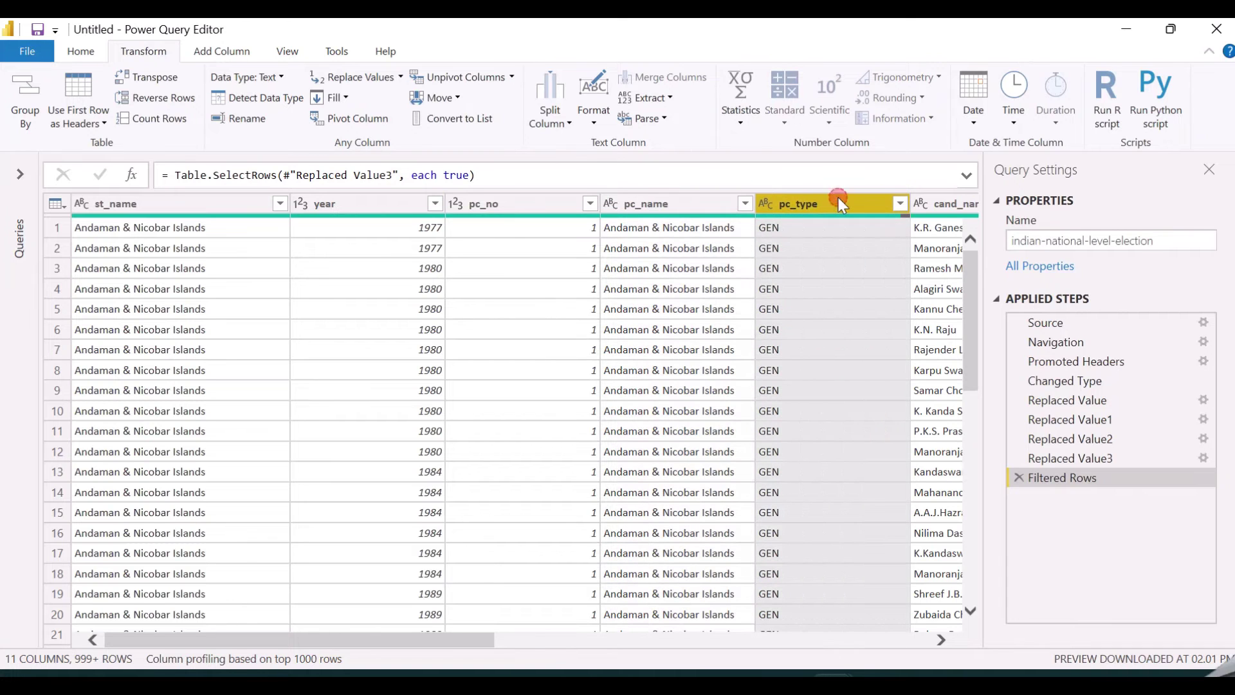
{"action": "left_click", "coordinate": [949, 206]}
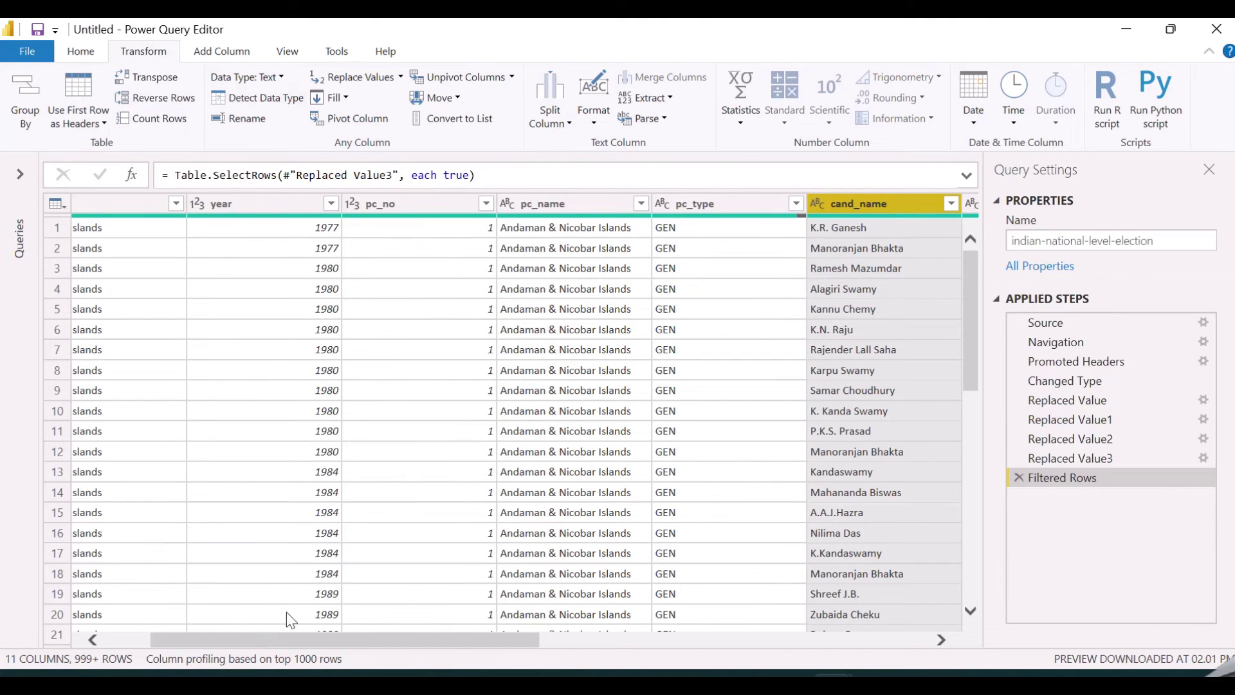
{"action": "scroll", "coordinate": [289, 628], "scroll_direction": "right", "scroll_amount": 10}
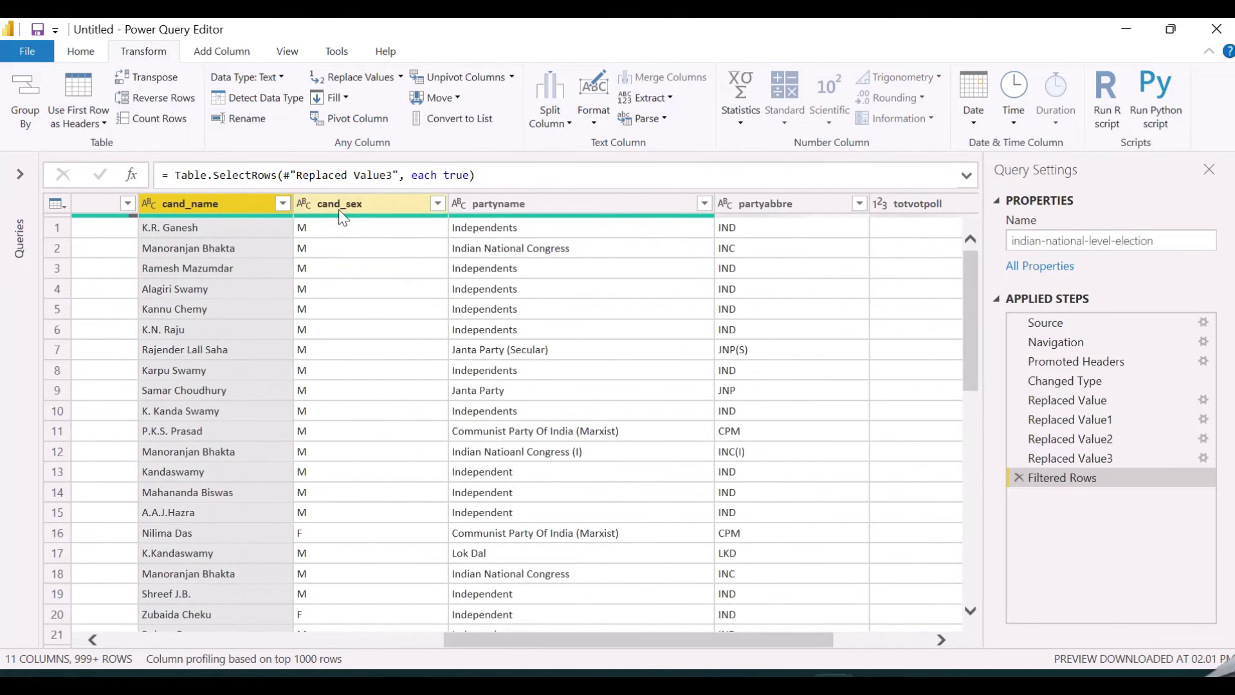
{"action": "left_click", "coordinate": [341, 205]}
{"action": "left_click", "coordinate": [538, 204]}
{"action": "left_click", "coordinate": [747, 204]}
{"action": "left_click", "coordinate": [708, 32]}
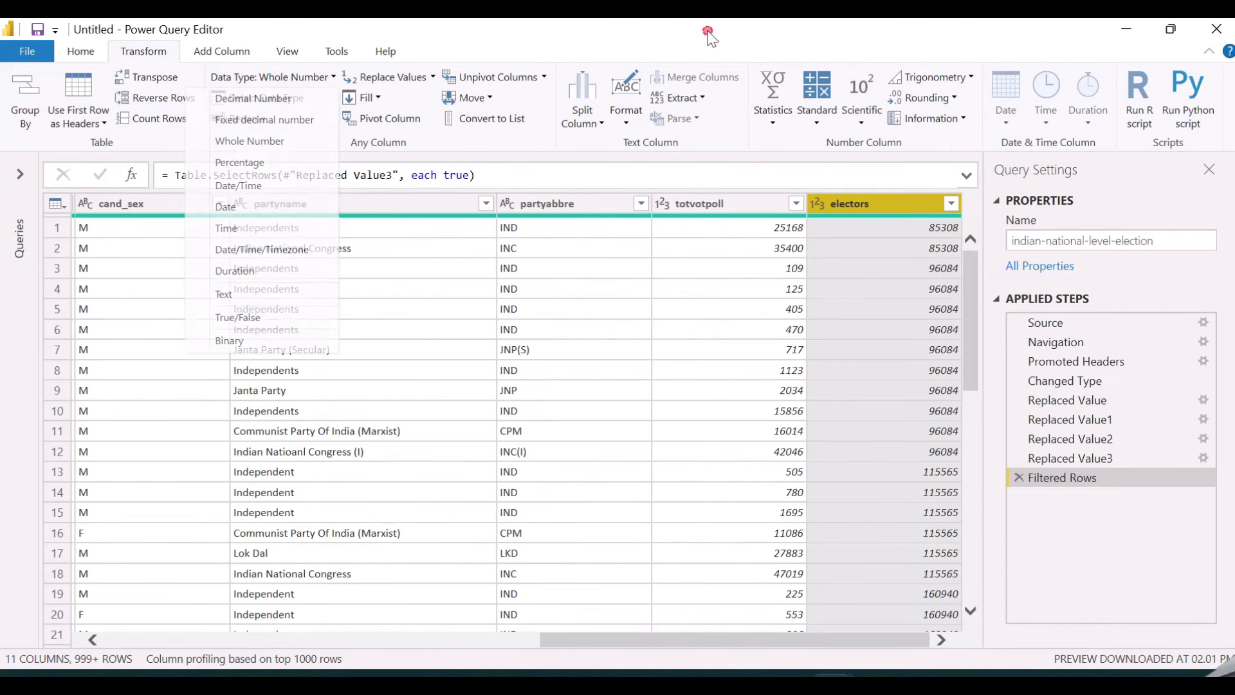
{"action": "left_click", "coordinate": [952, 205]}
{"action": "left_click", "coordinate": [909, 204]}
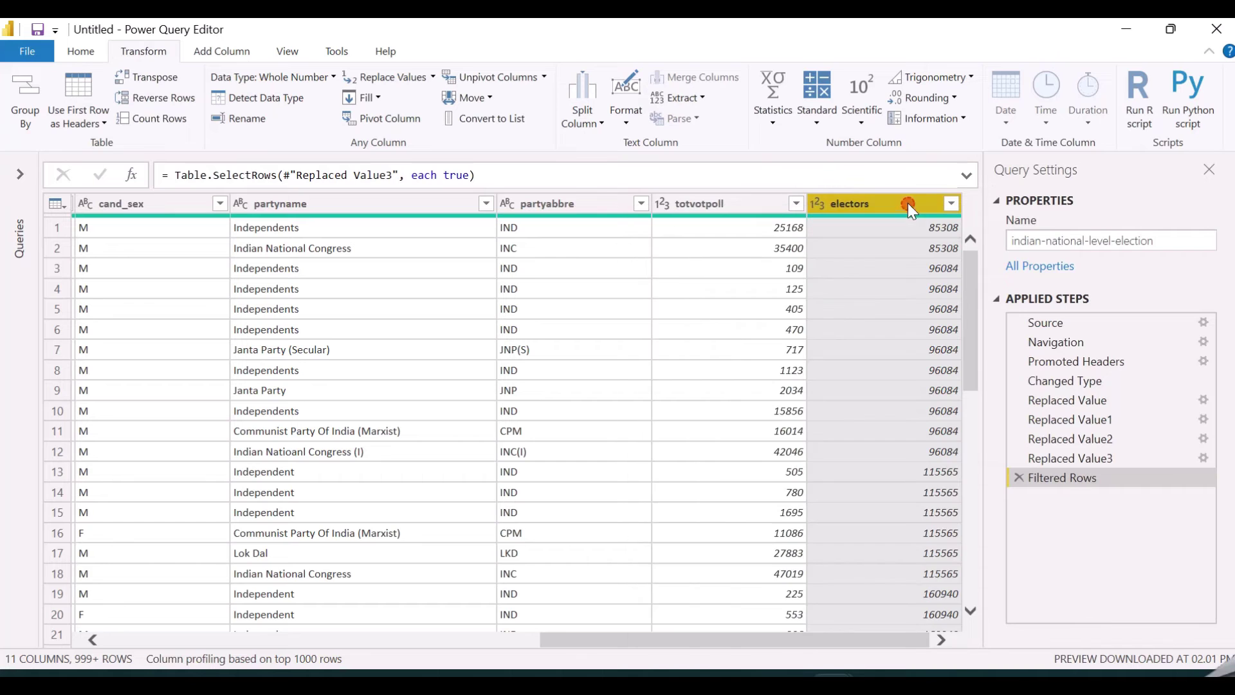
{"action": "left_click", "coordinate": [331, 77]}
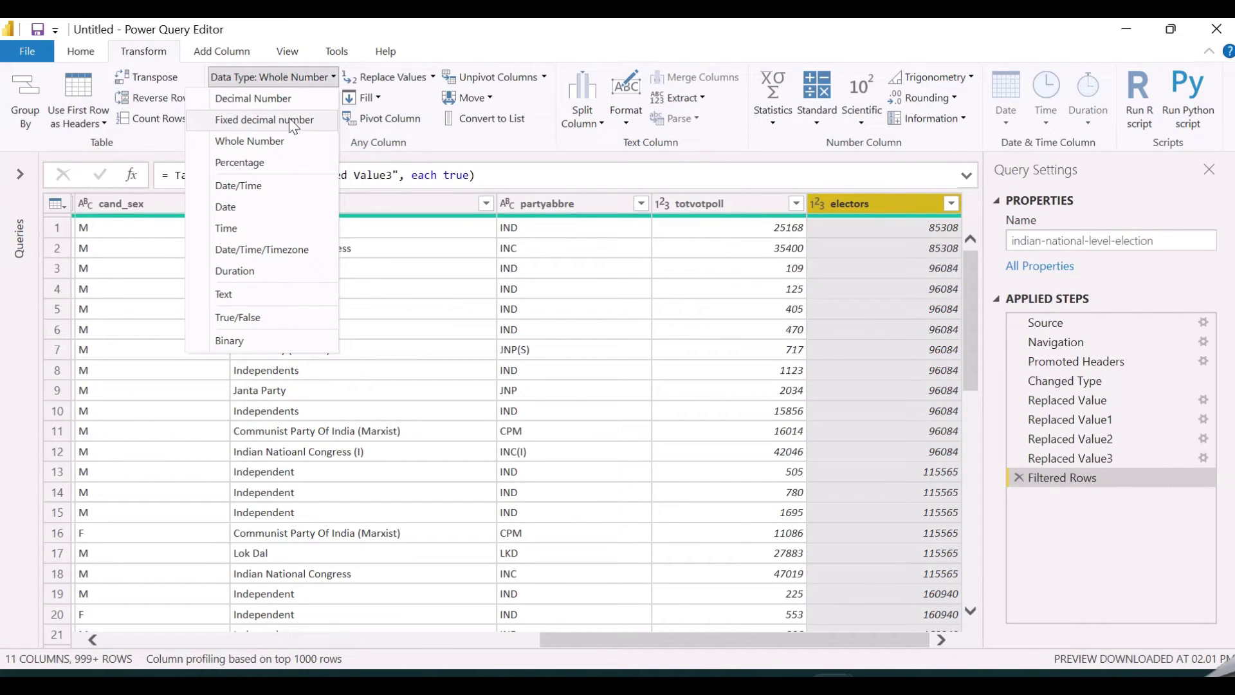
{"action": "left_click", "coordinate": [258, 166]}
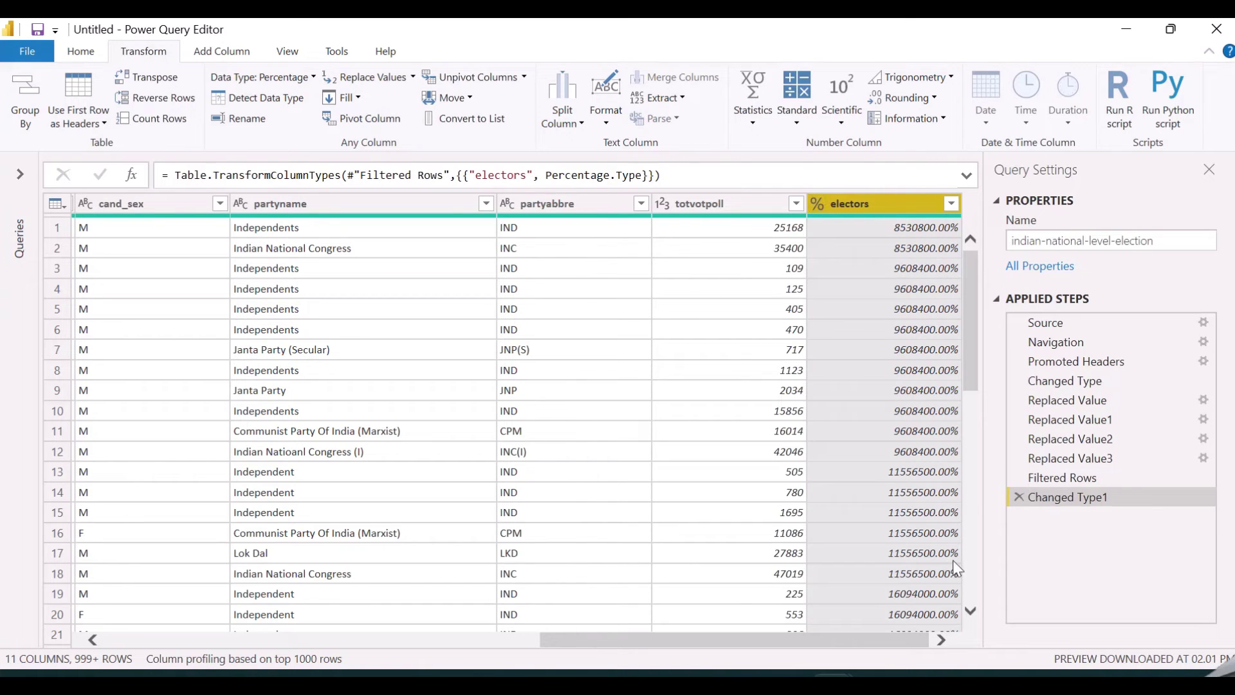
{"action": "left_click", "coordinate": [1018, 497]}
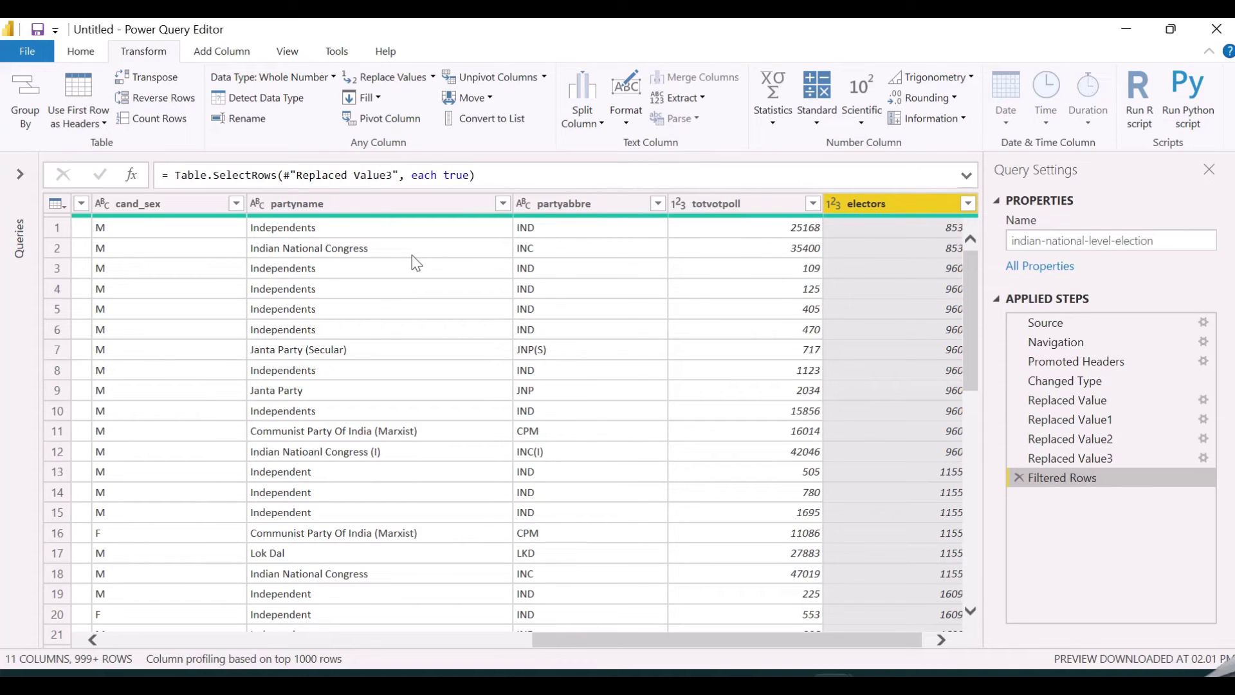
{"action": "left_click", "coordinate": [433, 77]}
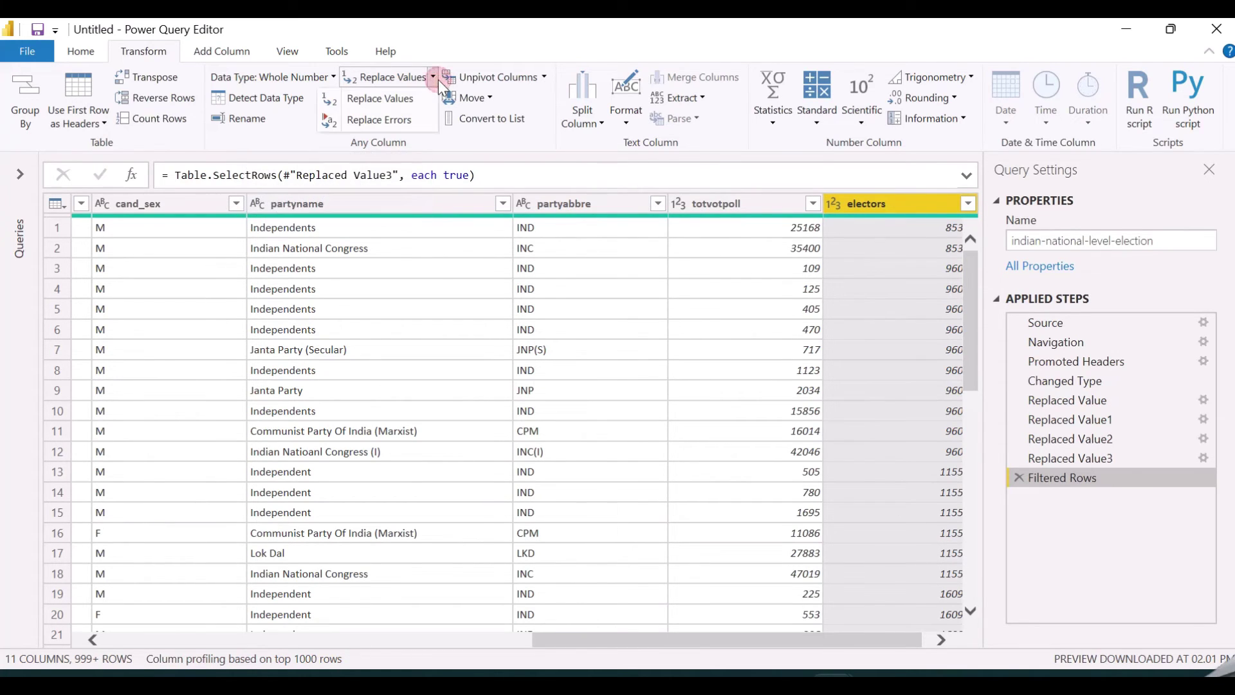
{"action": "left_click", "coordinate": [406, 105]}
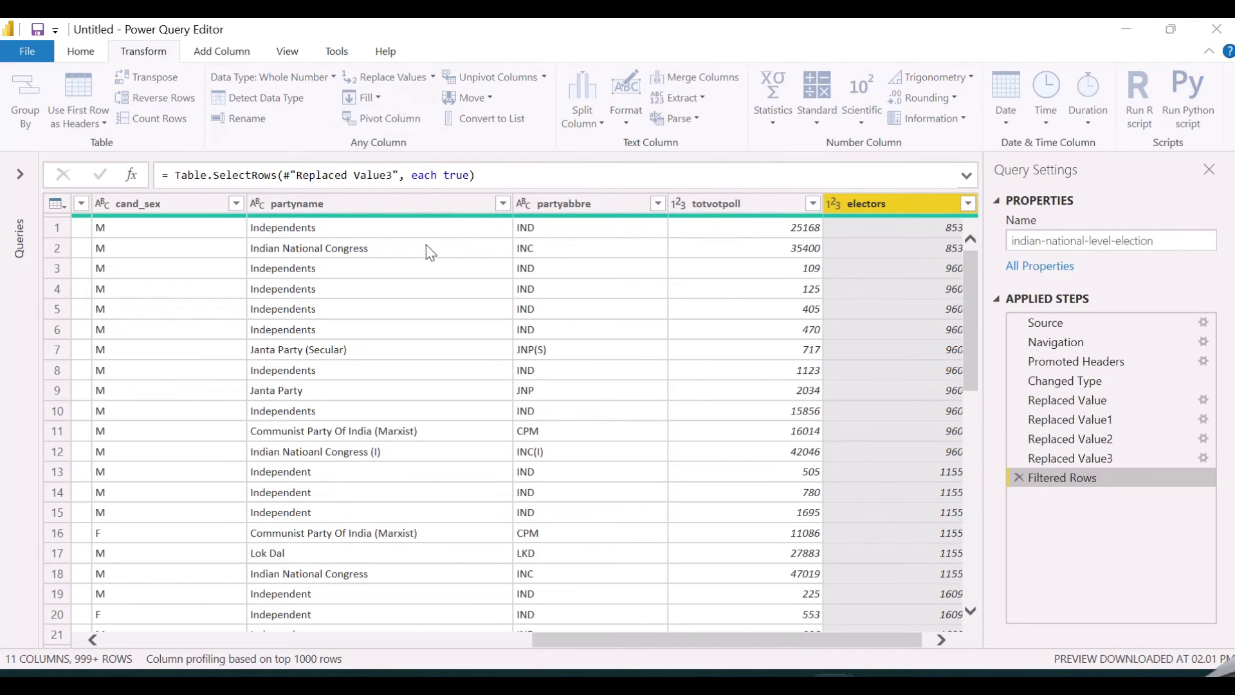
{"action": "type", "text": "null"}
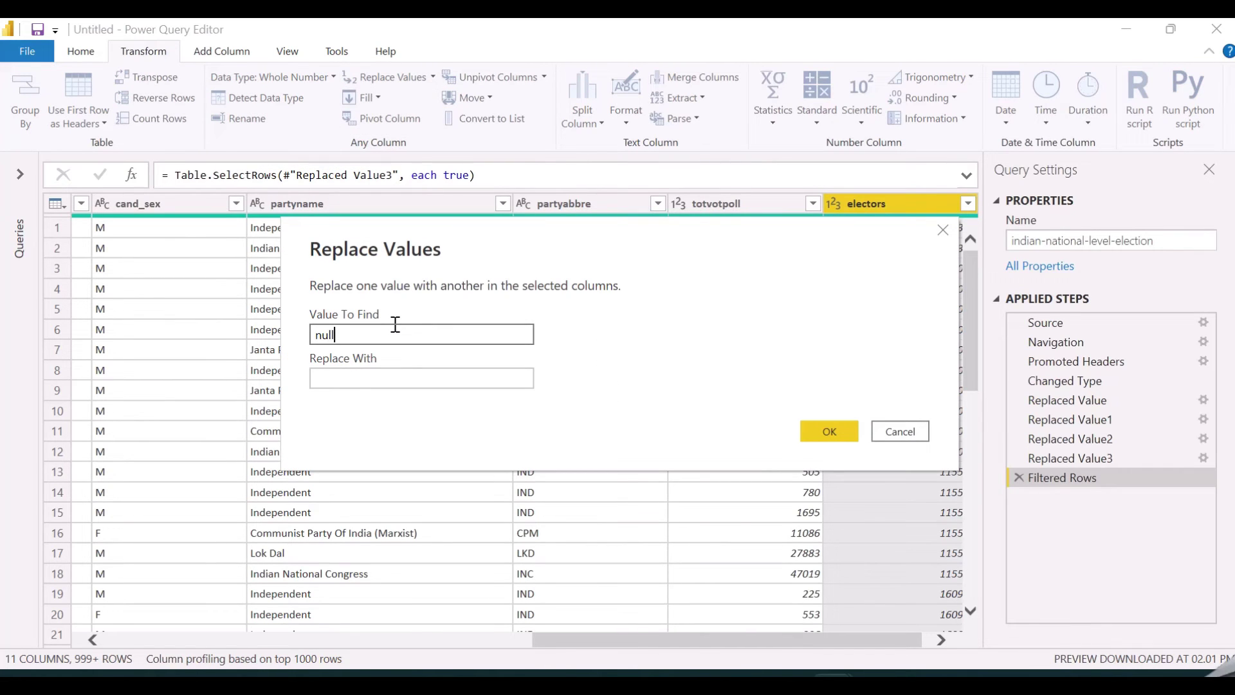
{"action": "left_click", "coordinate": [355, 380]}
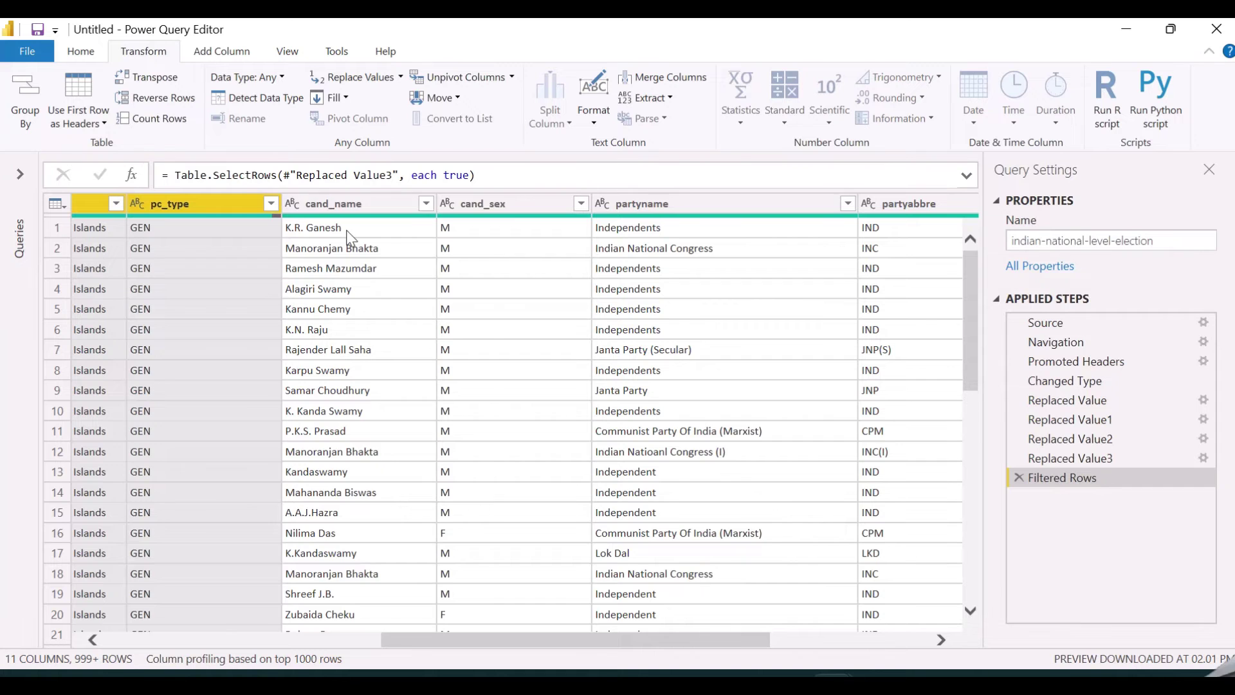
{"action": "left_click", "coordinate": [331, 203], "text": "ctrl"}
{"action": "left_click", "coordinate": [522, 204], "text": "ctrl"}
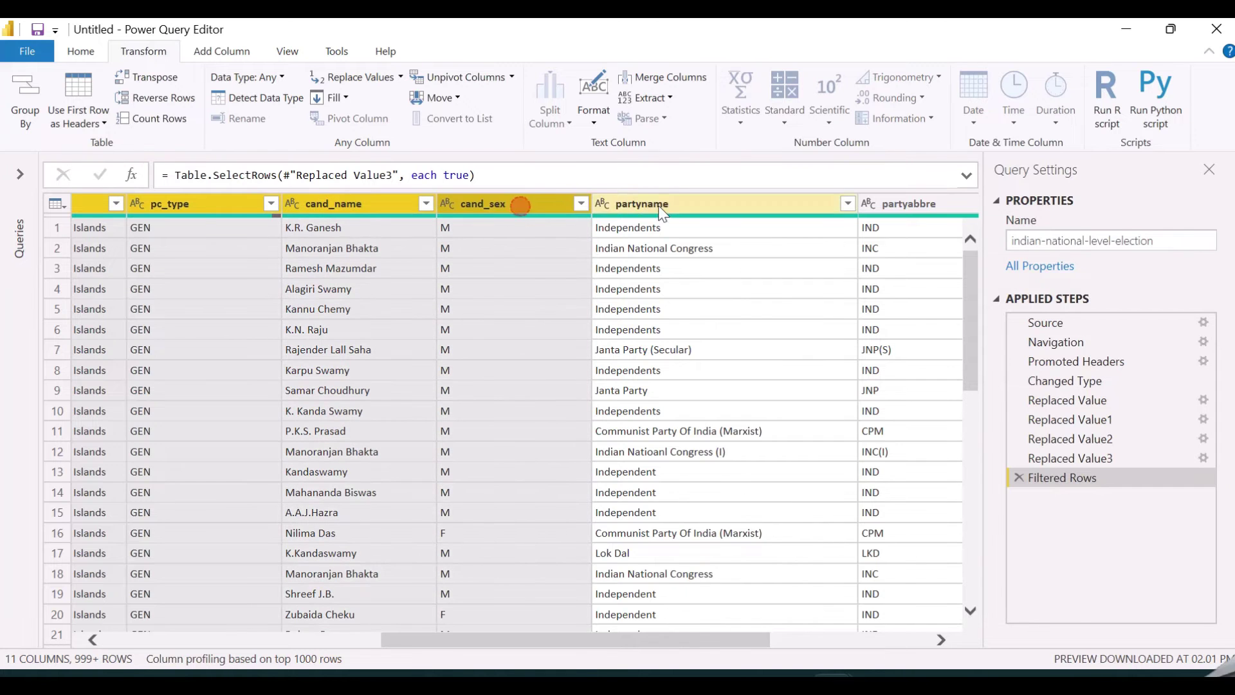
{"action": "left_click", "coordinate": [648, 203], "text": "ctrl"}
{"action": "left_click", "coordinate": [901, 203], "text": "ctrl"}
{"action": "left_click_drag", "start_coordinate": [614, 646], "coordinate": [799, 642]}
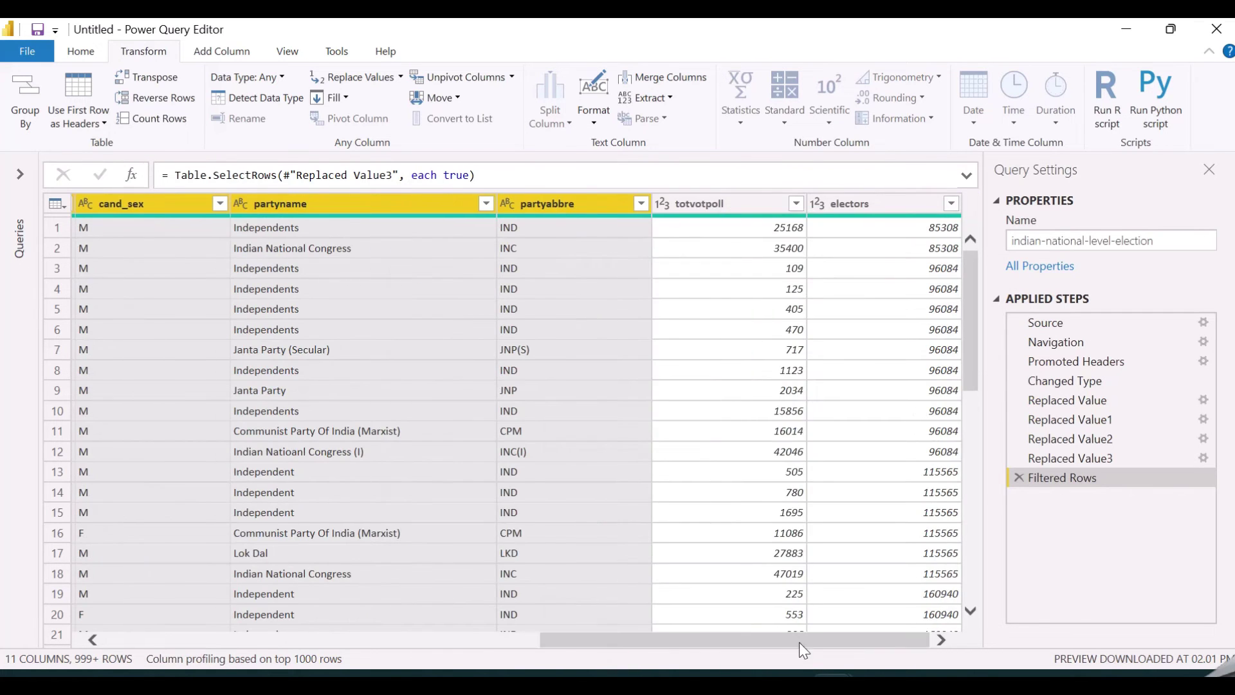
{"action": "left_click", "coordinate": [722, 205], "text": "ctrl"}
{"action": "left_click", "coordinate": [843, 206], "text": "ctrl"}
{"action": "right_click", "coordinate": [890, 196]}
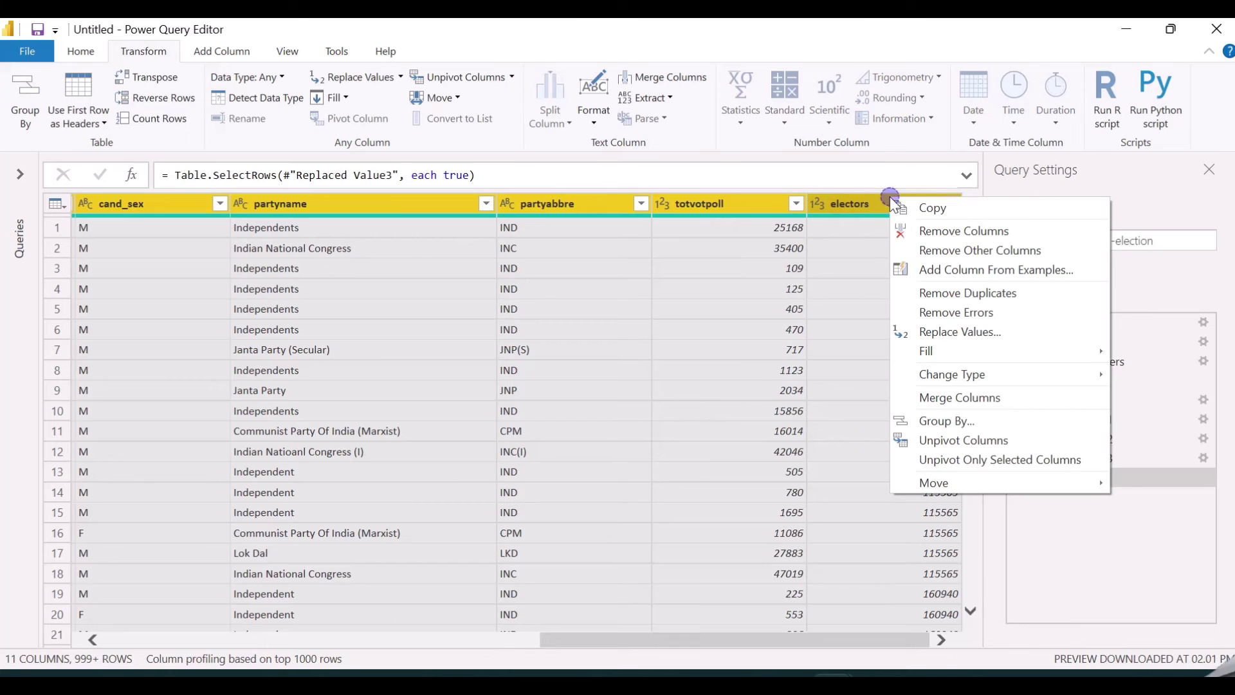
{"action": "left_click", "coordinate": [997, 294]}
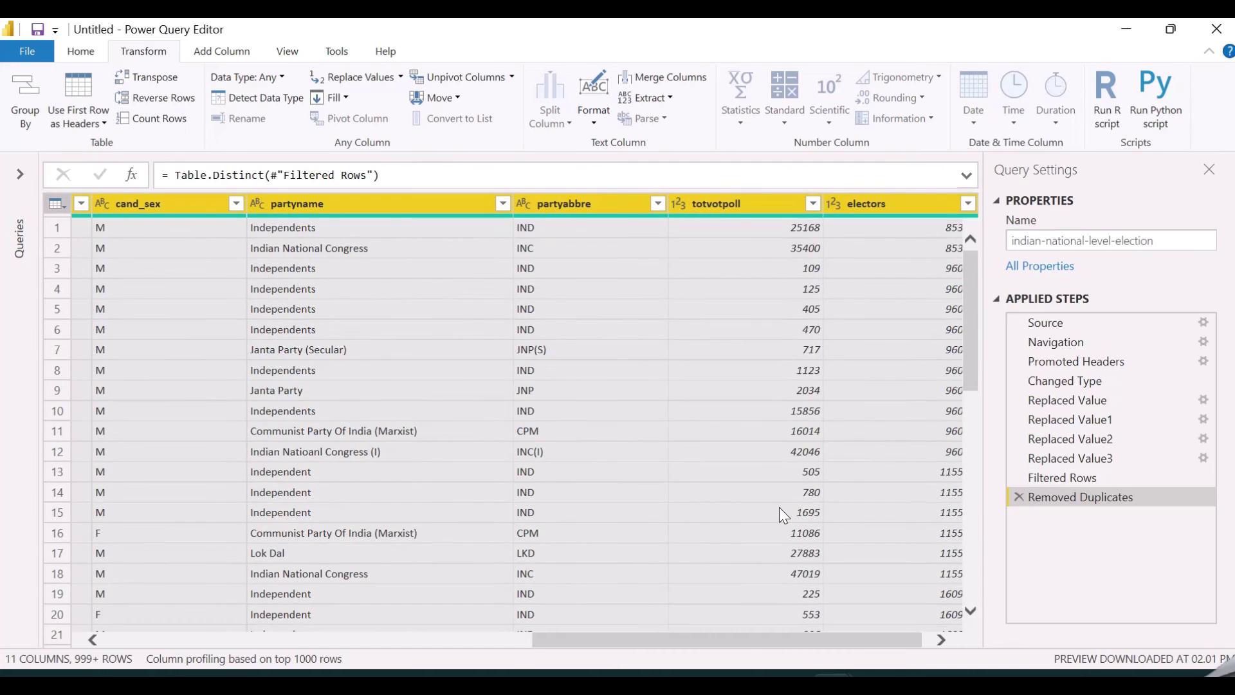
{"action": "left_click", "coordinate": [890, 202]}
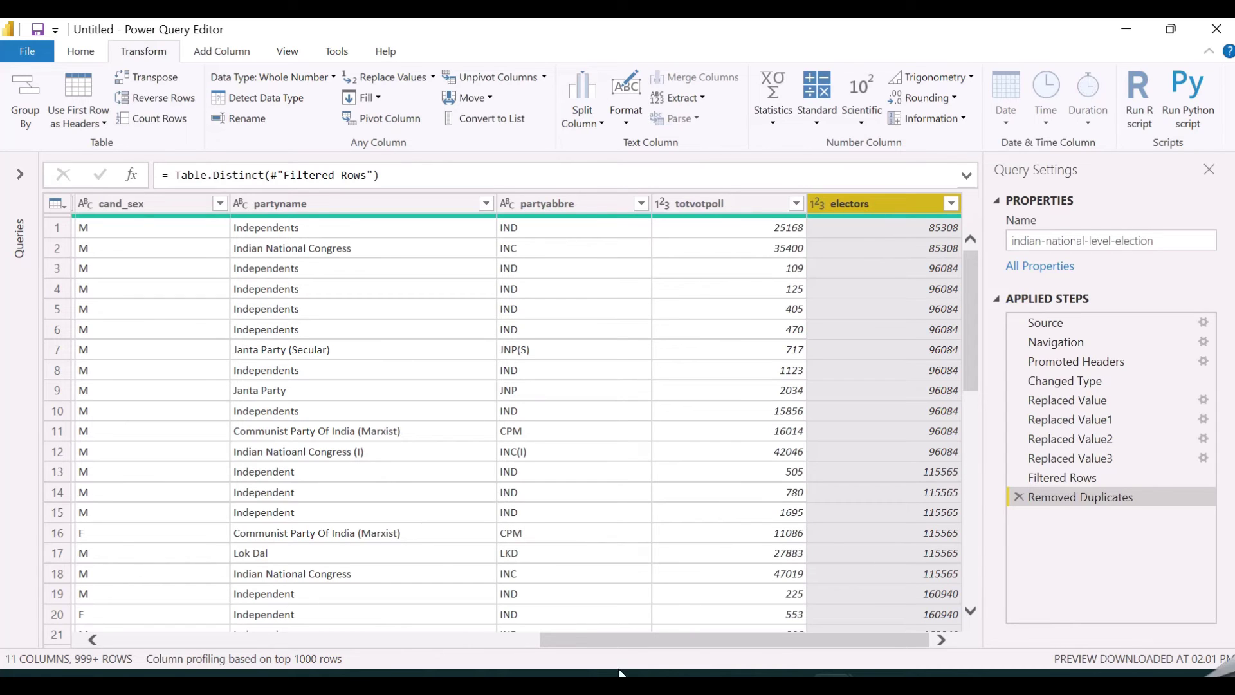
Step: Scroll across to cand_name and remove that column, leaving 10 columns
{"action": "left_click_drag", "start_coordinate": [703, 640], "coordinate": [267, 641]}
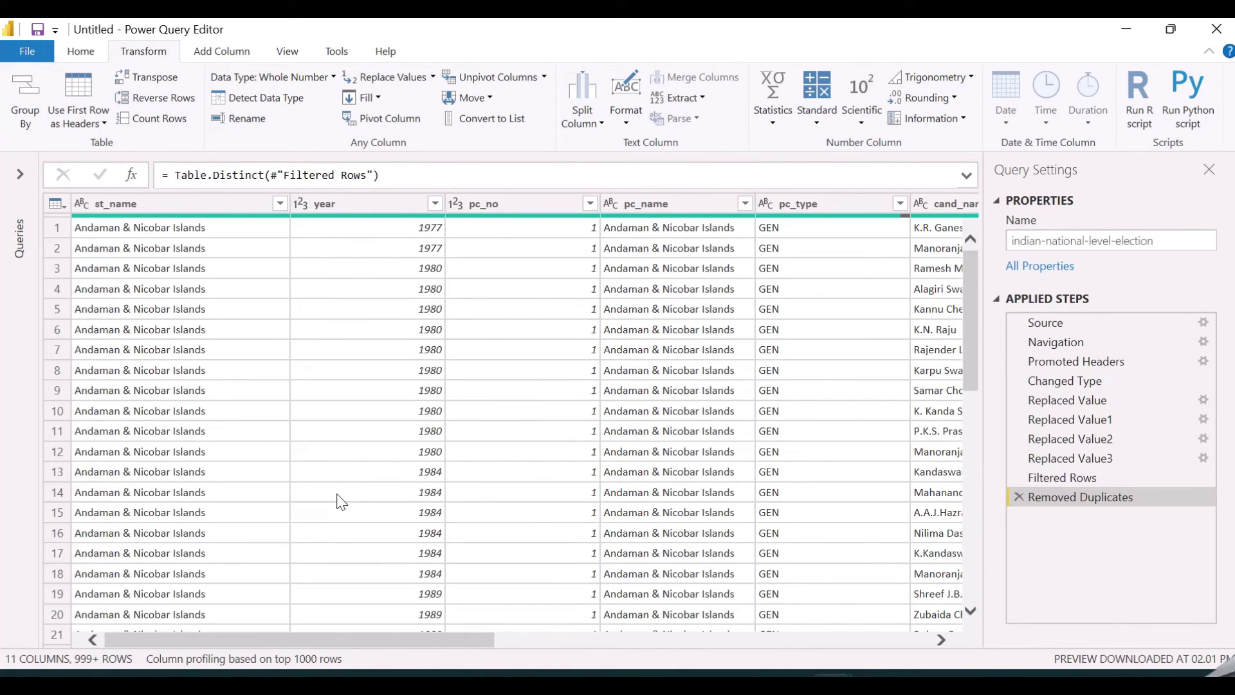
{"action": "left_click_drag", "start_coordinate": [241, 642], "coordinate": [442, 646]}
{"action": "left_click", "coordinate": [523, 209]}
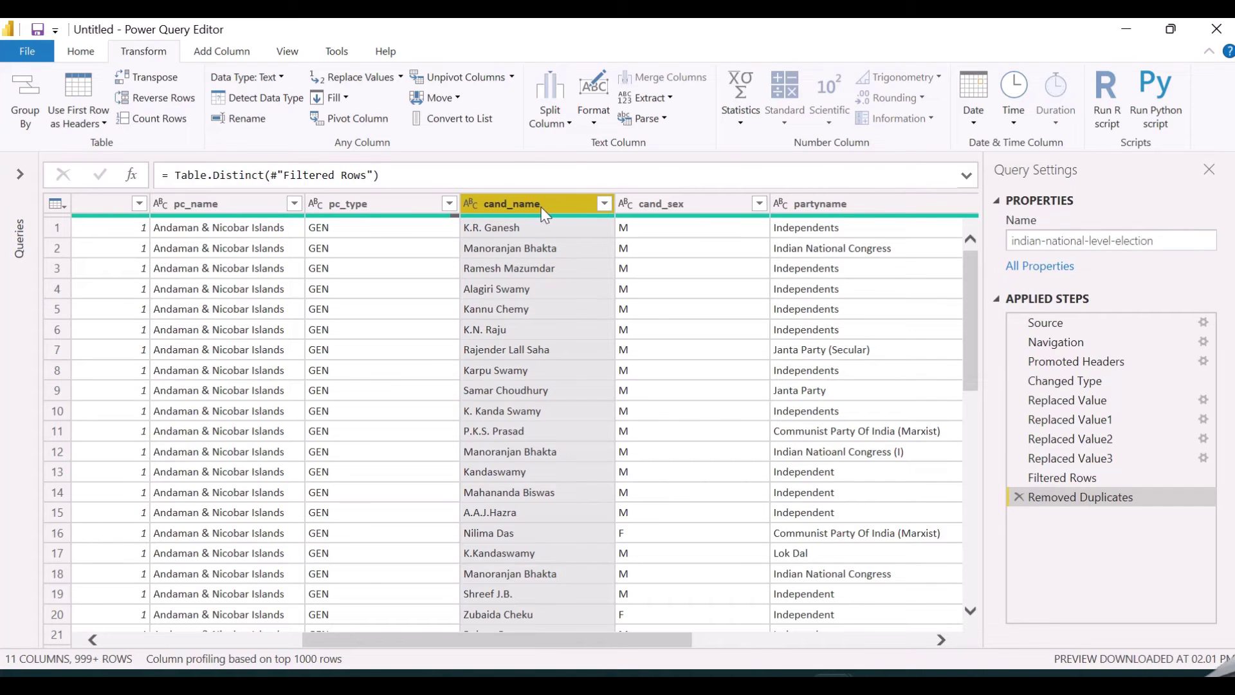
{"action": "right_click", "coordinate": [542, 207]}
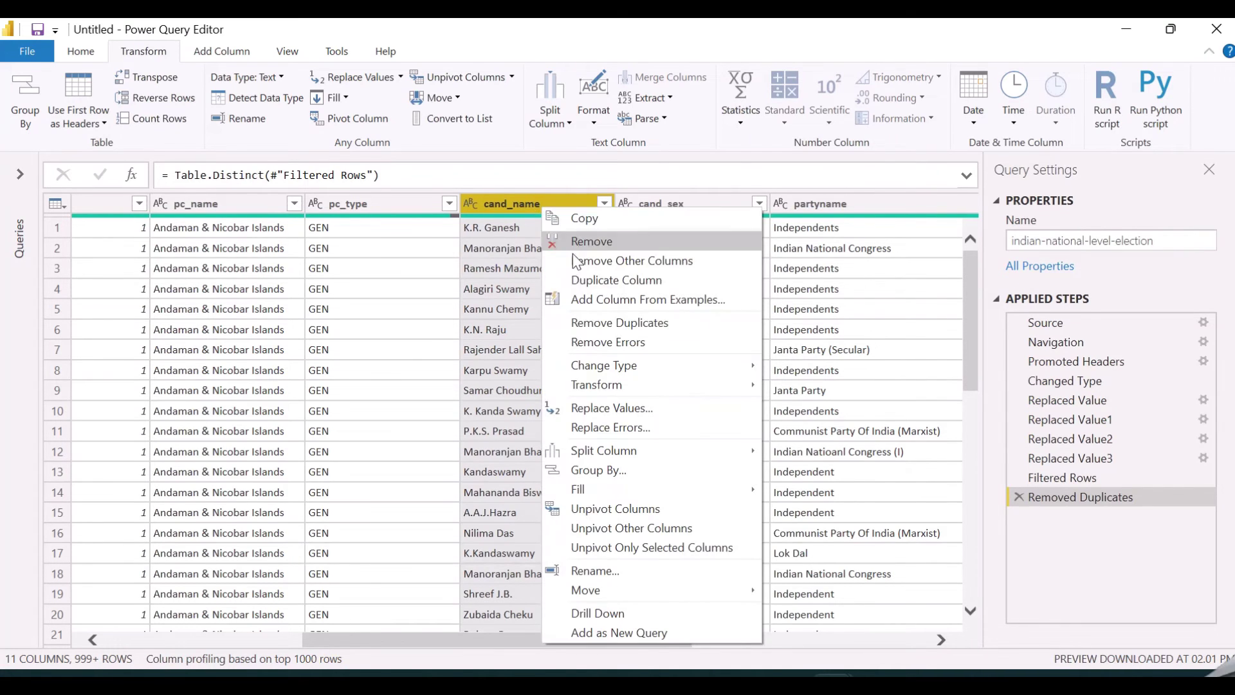
{"action": "left_click", "coordinate": [619, 241]}
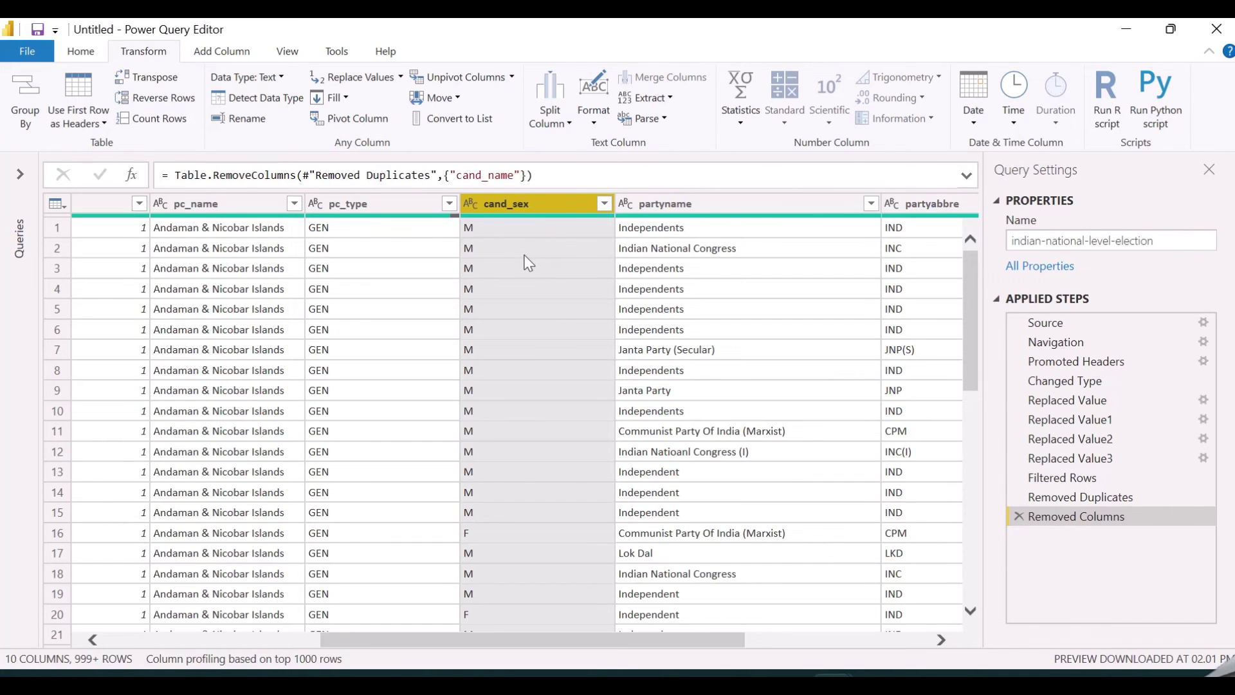
Step: Replace the value M with 0 in the cand_sex column
{"action": "scroll", "coordinate": [528, 264], "scroll_direction": "down", "scroll_amount": 4}
{"action": "scroll", "coordinate": [529, 264], "scroll_direction": "up", "scroll_amount": 4}
{"action": "left_click", "coordinate": [400, 77]}
{"action": "left_click", "coordinate": [384, 100]}
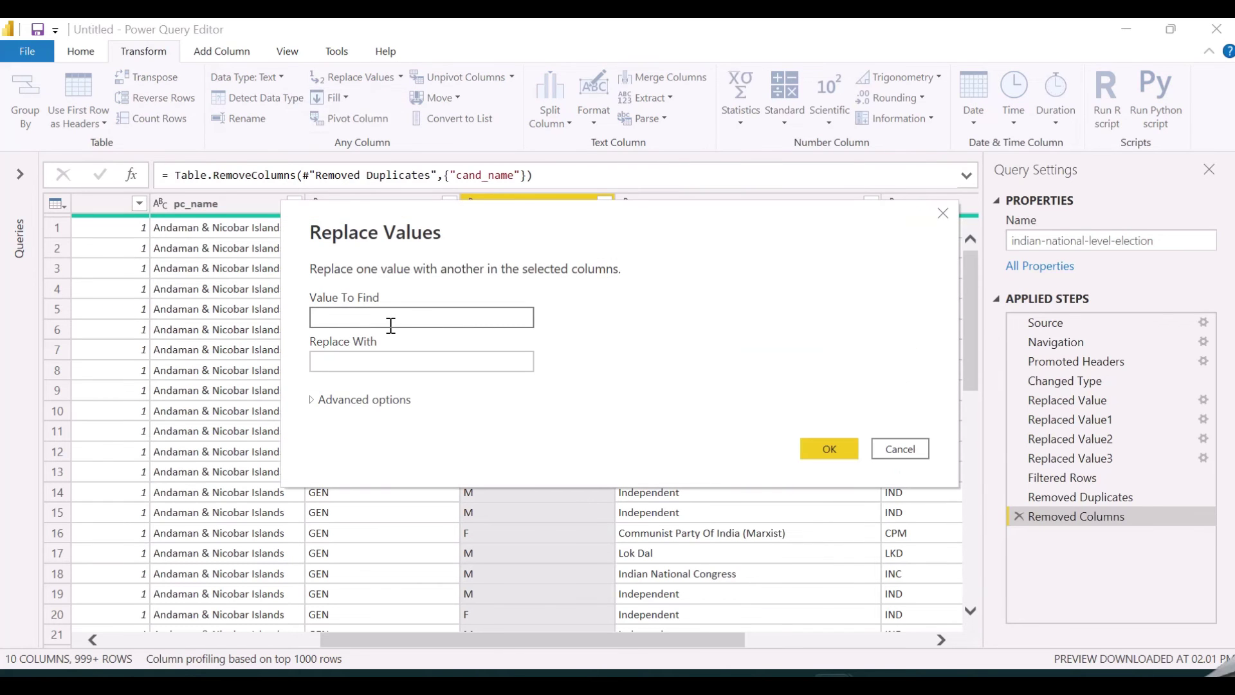
{"action": "type", "text": "M"}
{"action": "left_click", "coordinate": [372, 362]}
{"action": "type", "text": "0"}
{"action": "left_click", "coordinate": [830, 448]}
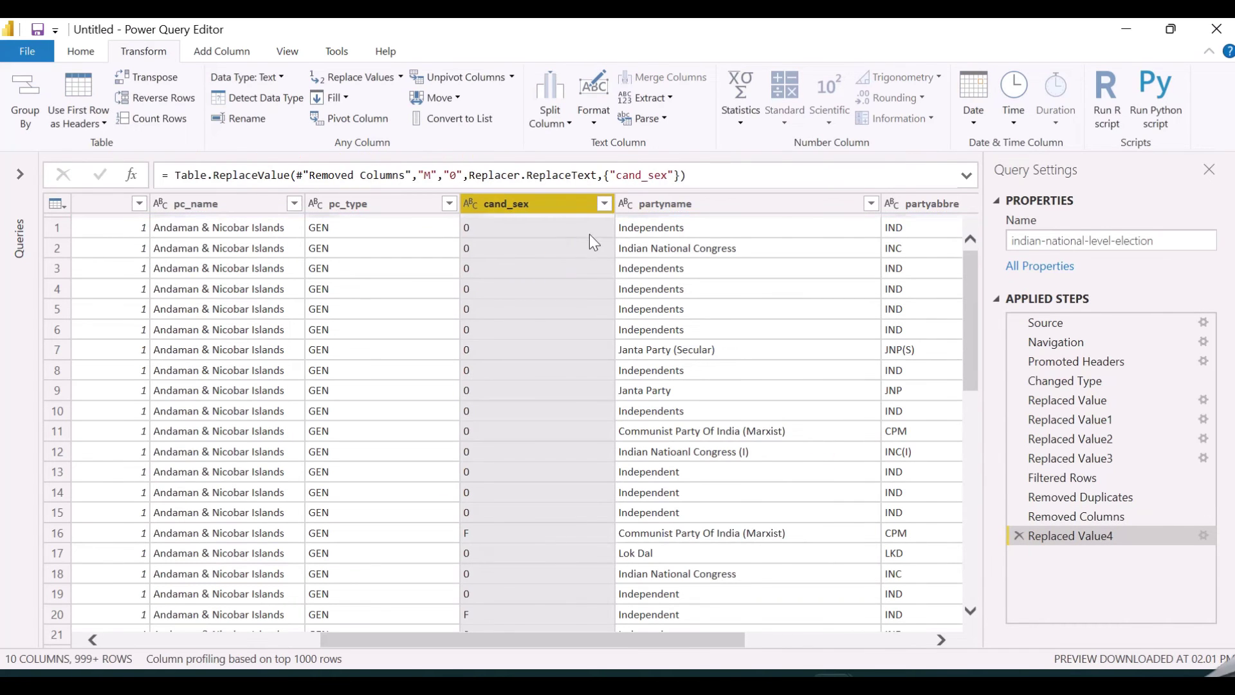
Step: Replace the value F with 1 in the cand_sex column
{"action": "left_click", "coordinate": [603, 205]}
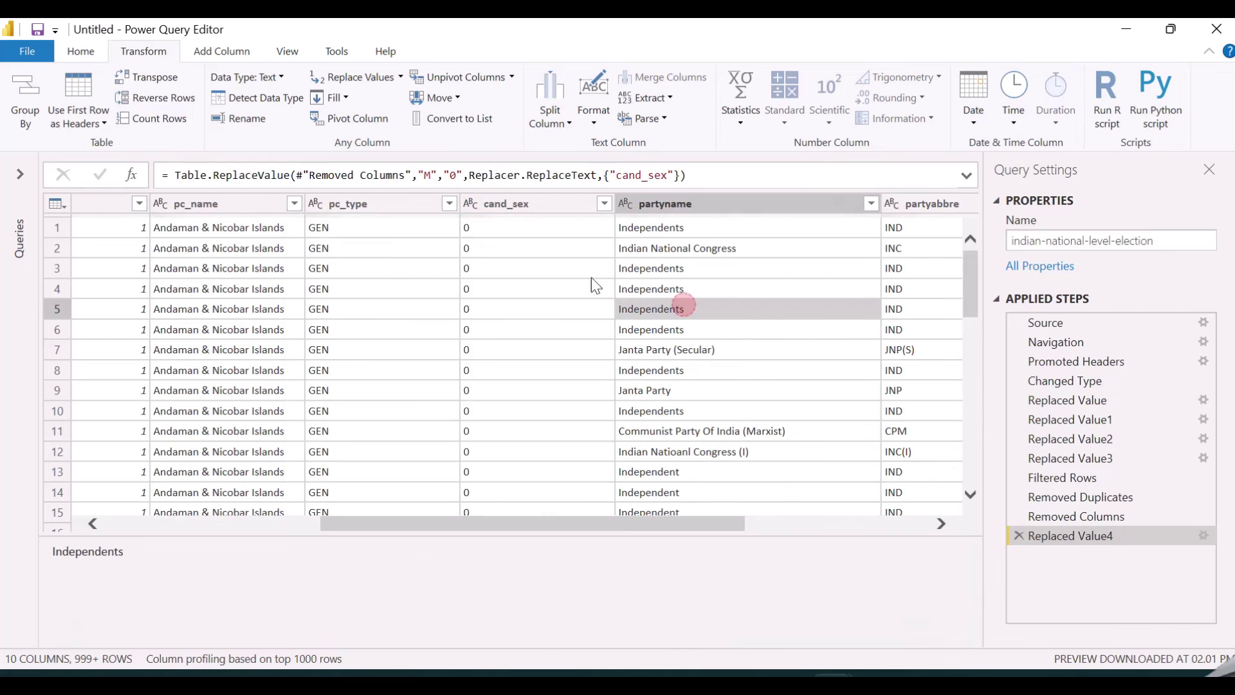
{"action": "left_click", "coordinate": [544, 211]}
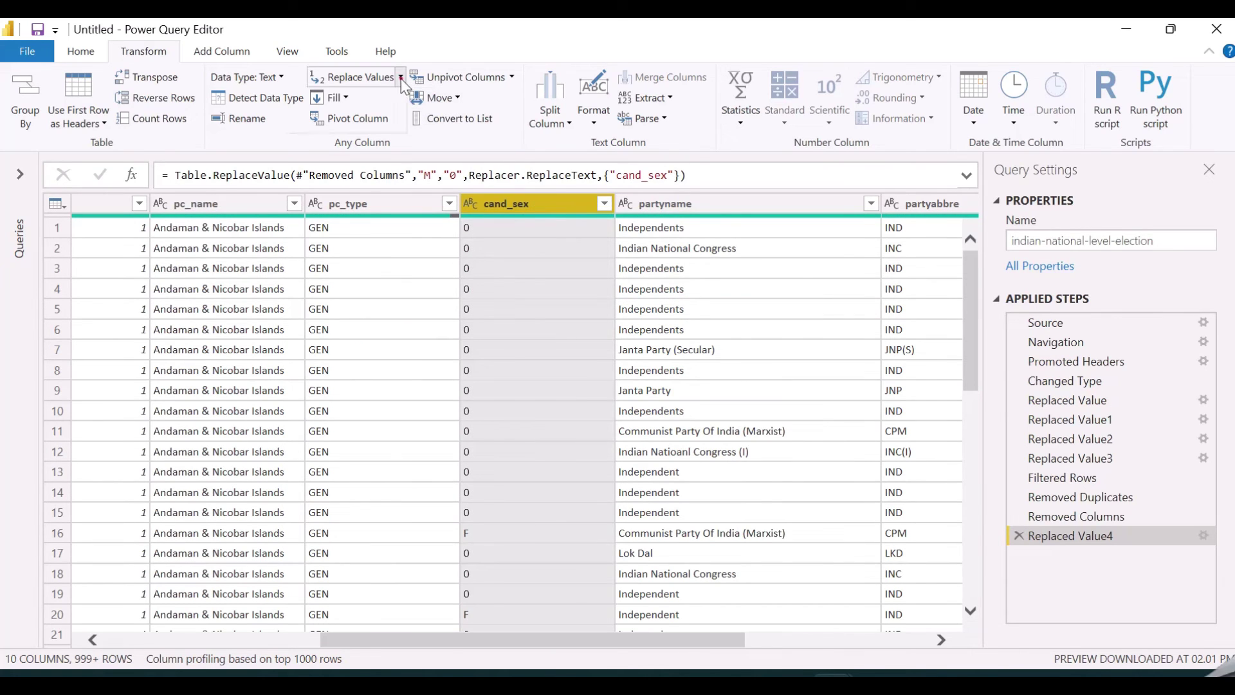
{"action": "left_click", "coordinate": [400, 77]}
{"action": "left_click", "coordinate": [351, 98]}
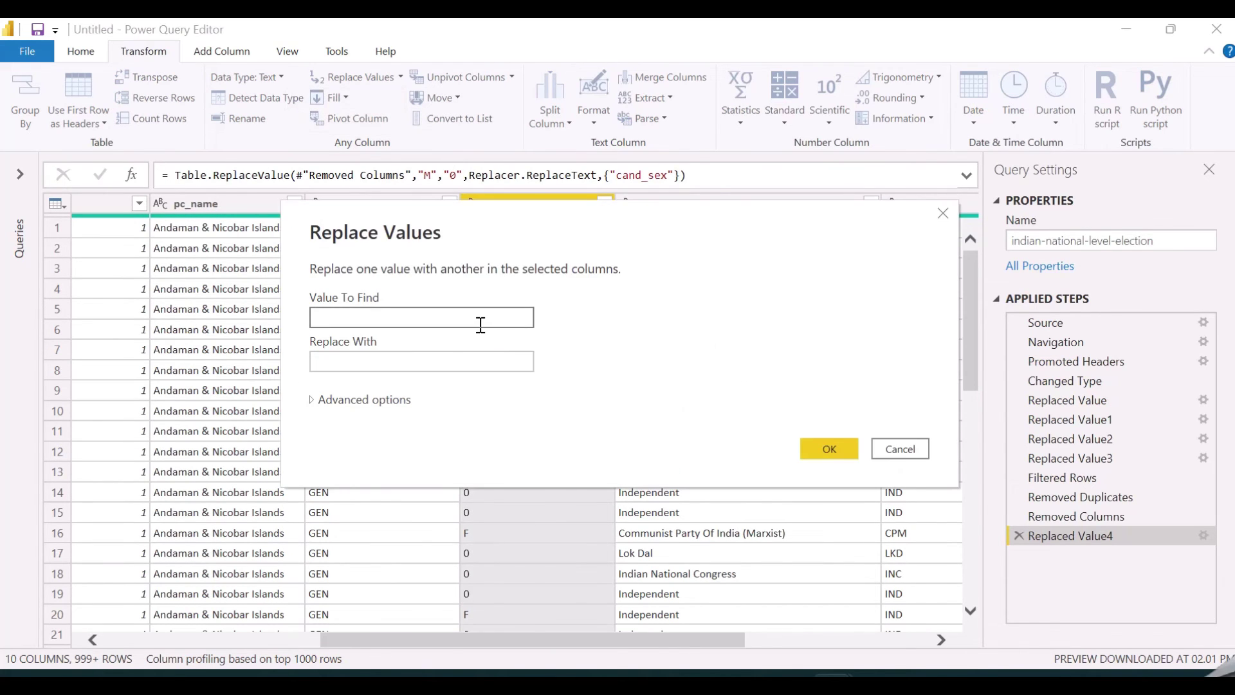
{"action": "type", "text": "F"}
{"action": "left_click", "coordinate": [438, 361]}
{"action": "type", "text": "1"}
{"action": "left_click", "coordinate": [829, 449]}
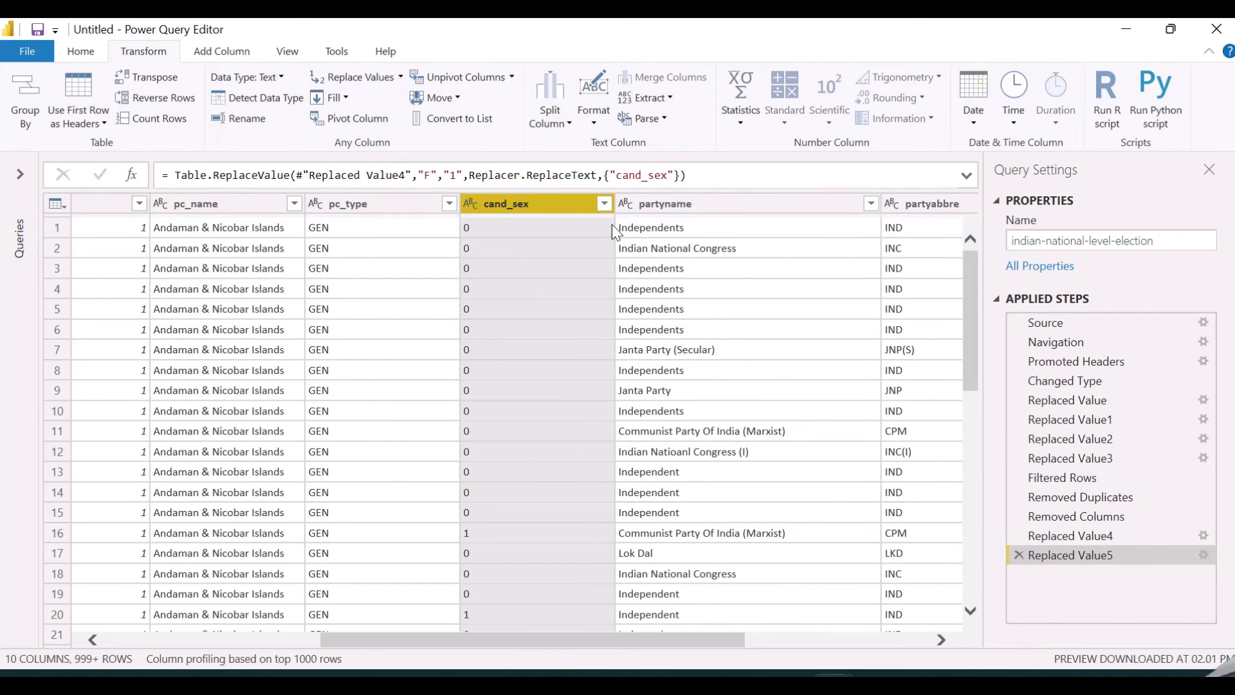
Step: Check the distinct values in cand_sex through its filter list without filtering
{"action": "left_click", "coordinate": [607, 204]}
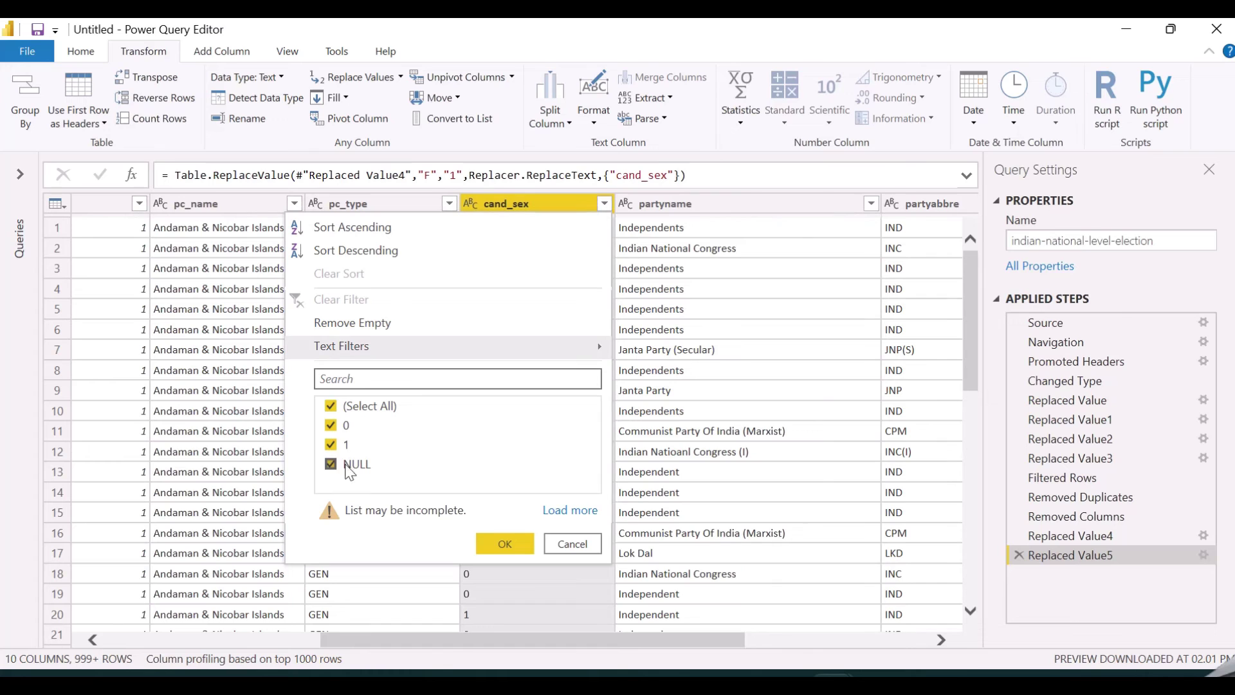
{"action": "left_click", "coordinate": [377, 407]}
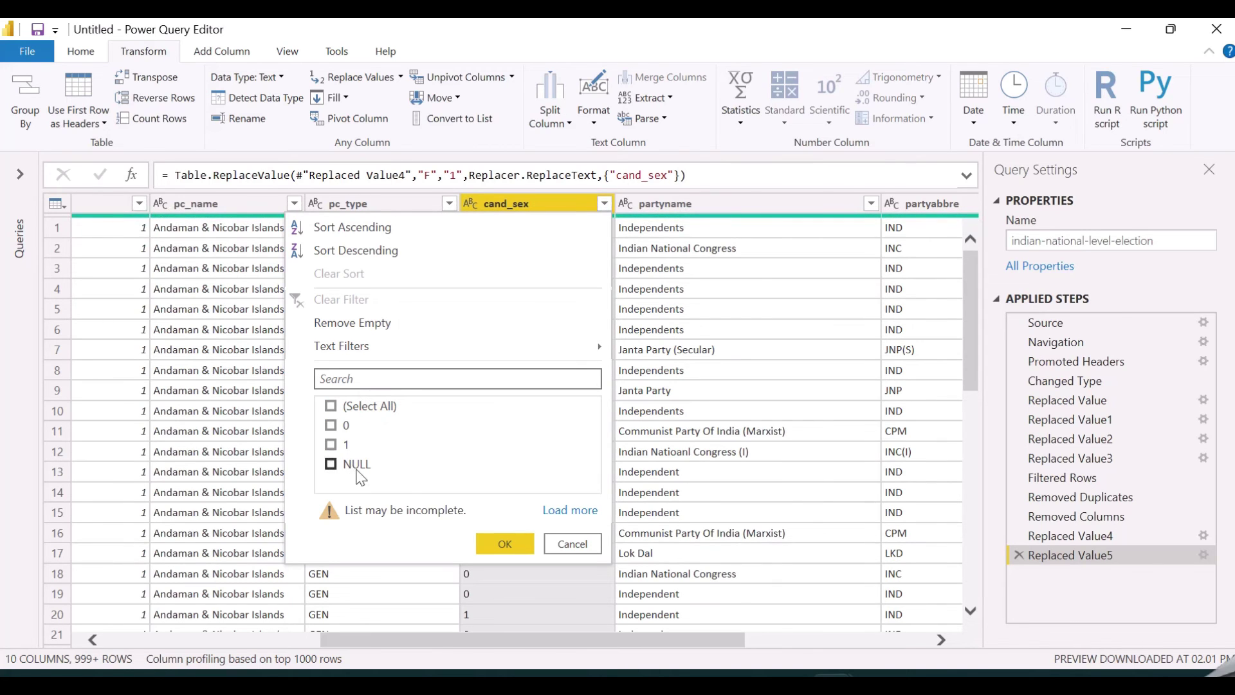
{"action": "left_click", "coordinate": [572, 544]}
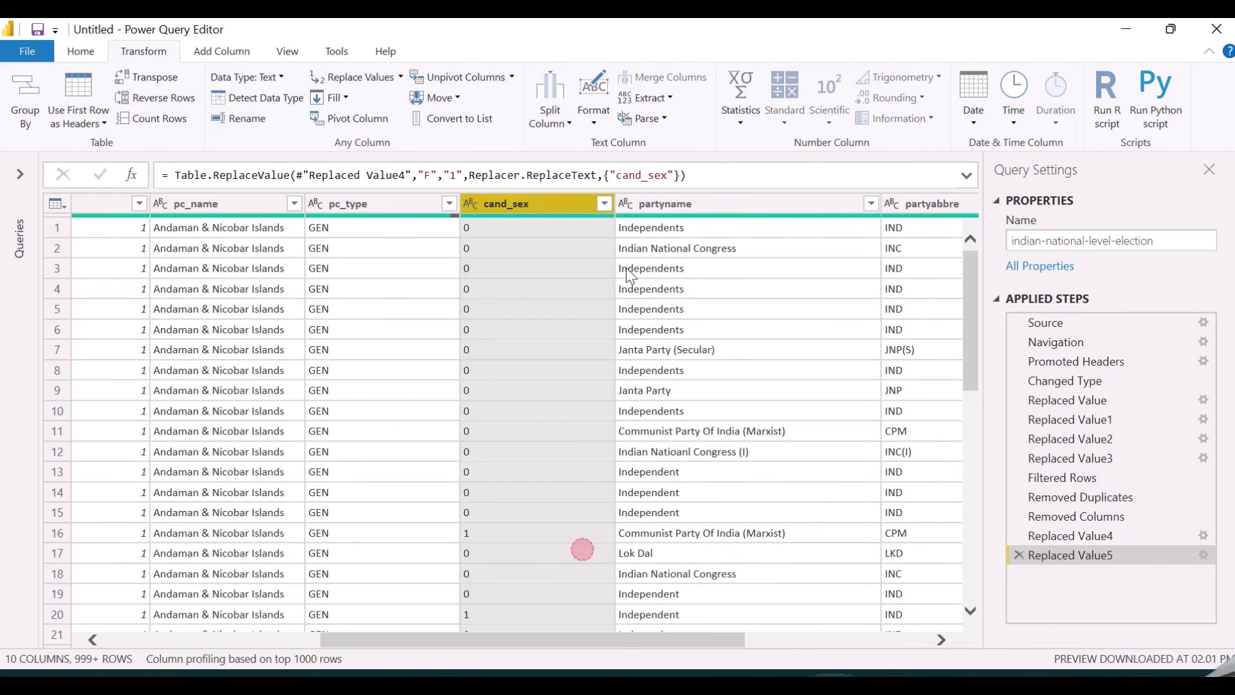
Step: Replace NULL with 0 in cand_sex and check that only 0 and 1 remain
{"action": "left_click", "coordinate": [399, 77]}
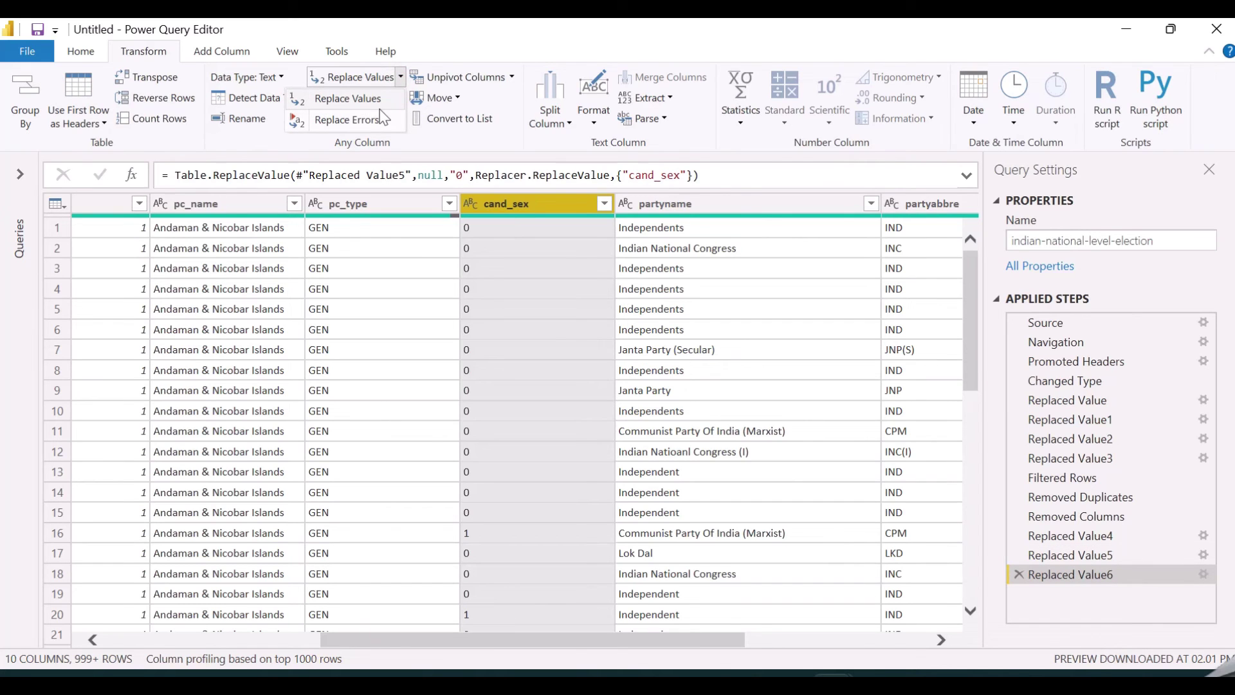
{"action": "left_click", "coordinate": [354, 98]}
{"action": "type", "text": "NULL"}
{"action": "left_click", "coordinate": [326, 370]}
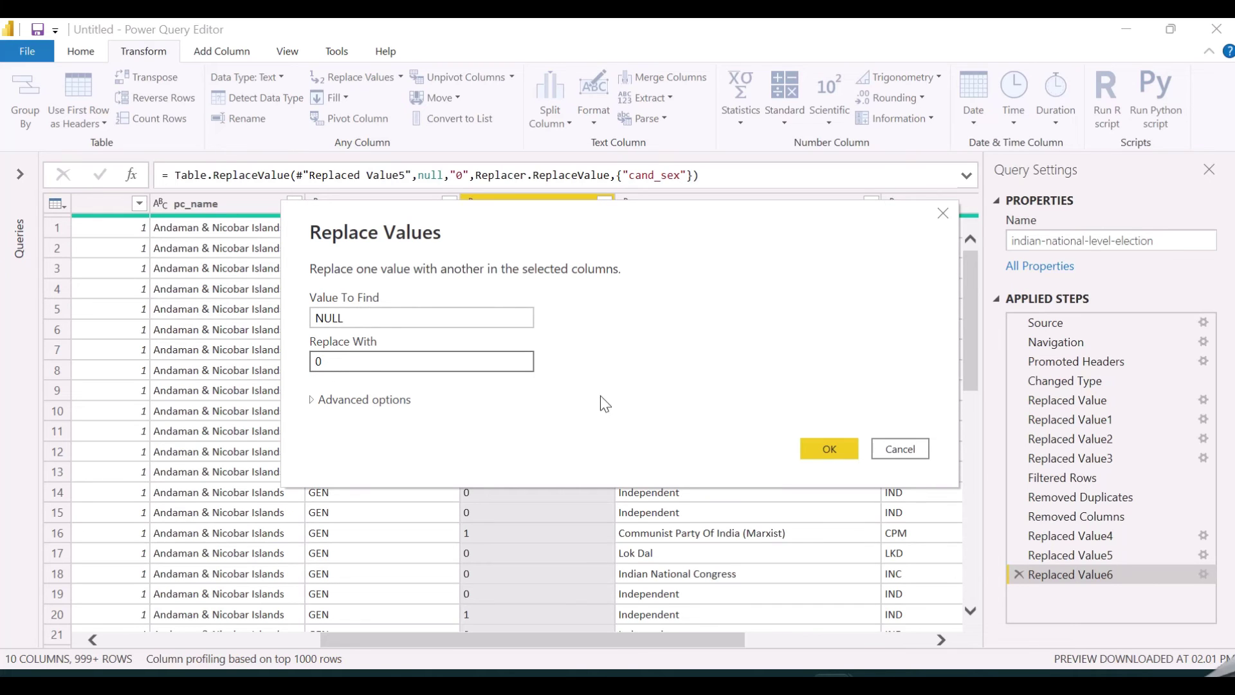
{"action": "left_click", "coordinate": [804, 448]}
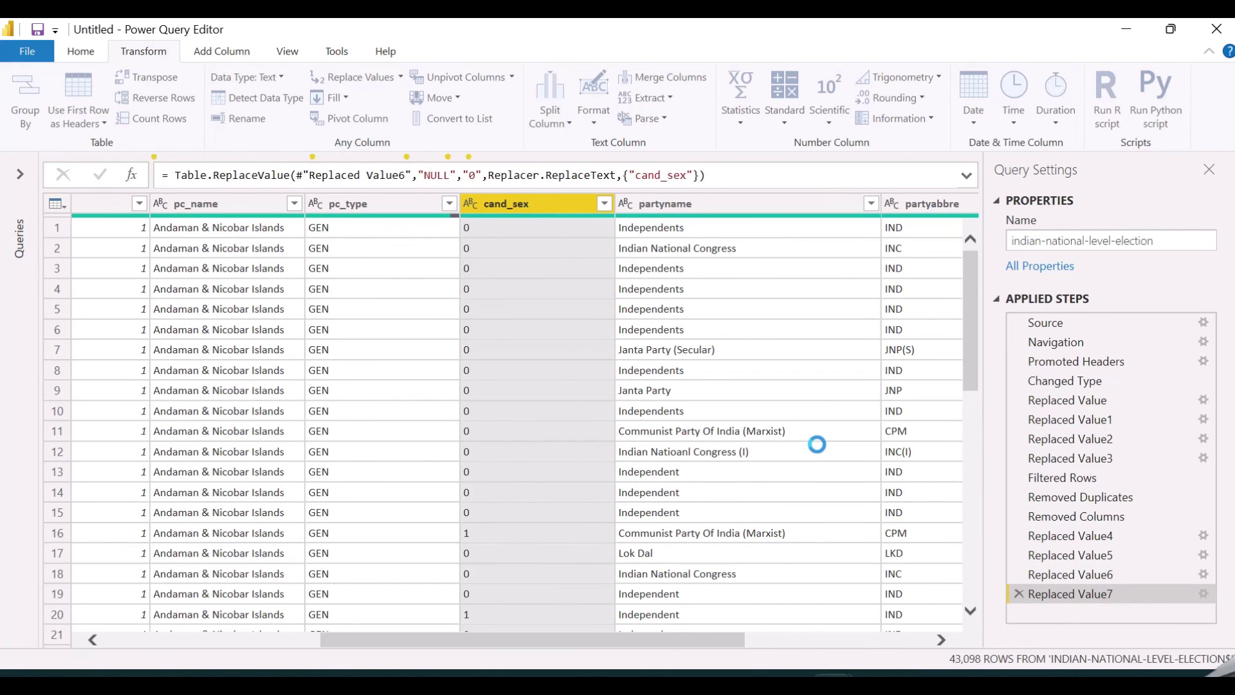
{"action": "left_click", "coordinate": [605, 204]}
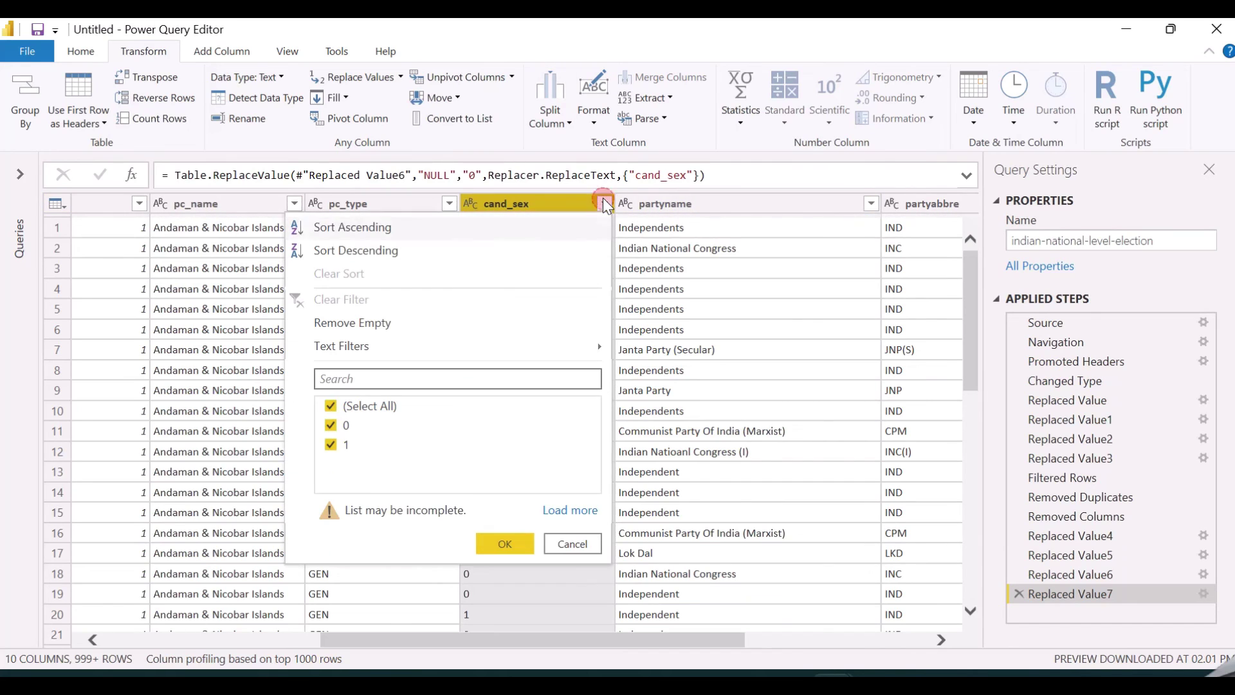
Step: Set the cand_sex column's data type to Whole Number
{"action": "left_click", "coordinate": [572, 543]}
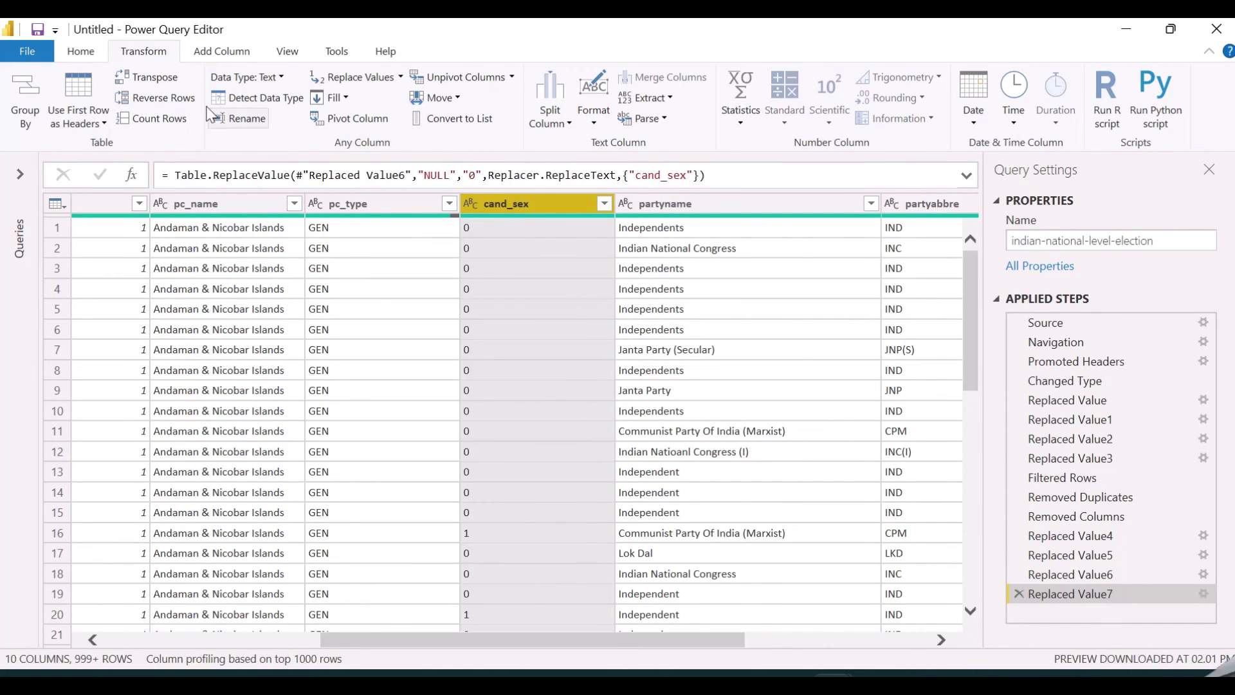
{"action": "left_click", "coordinate": [279, 79]}
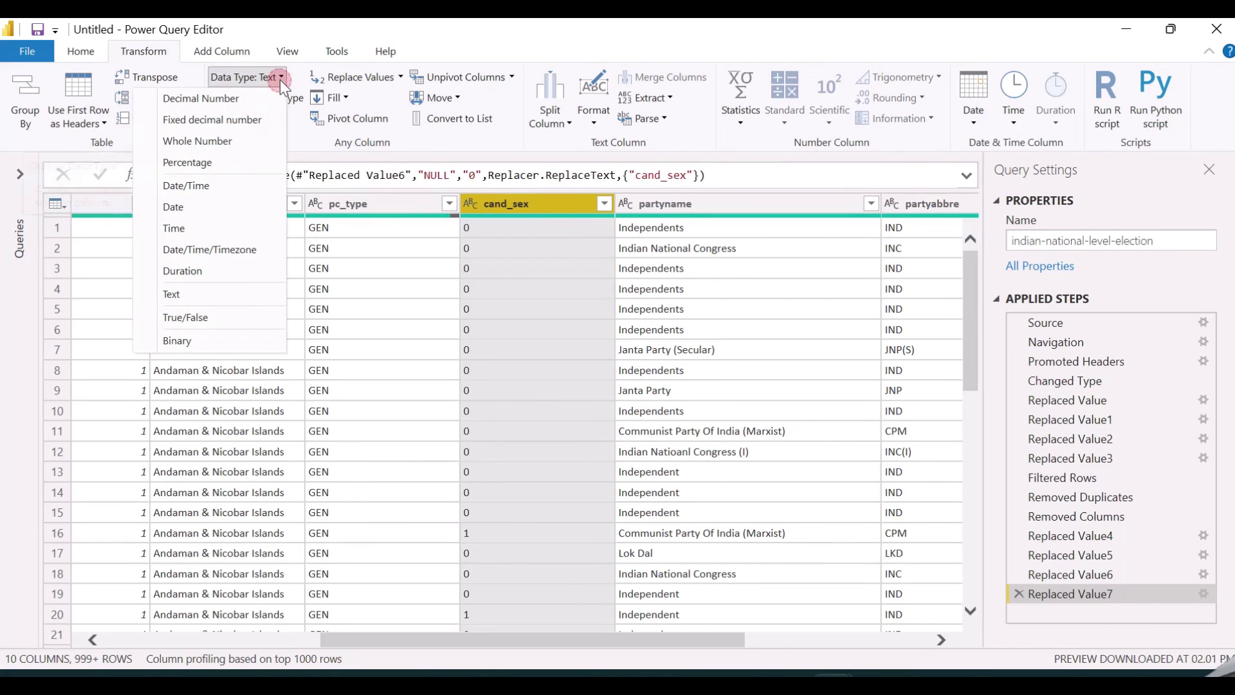
{"action": "left_click", "coordinate": [197, 147]}
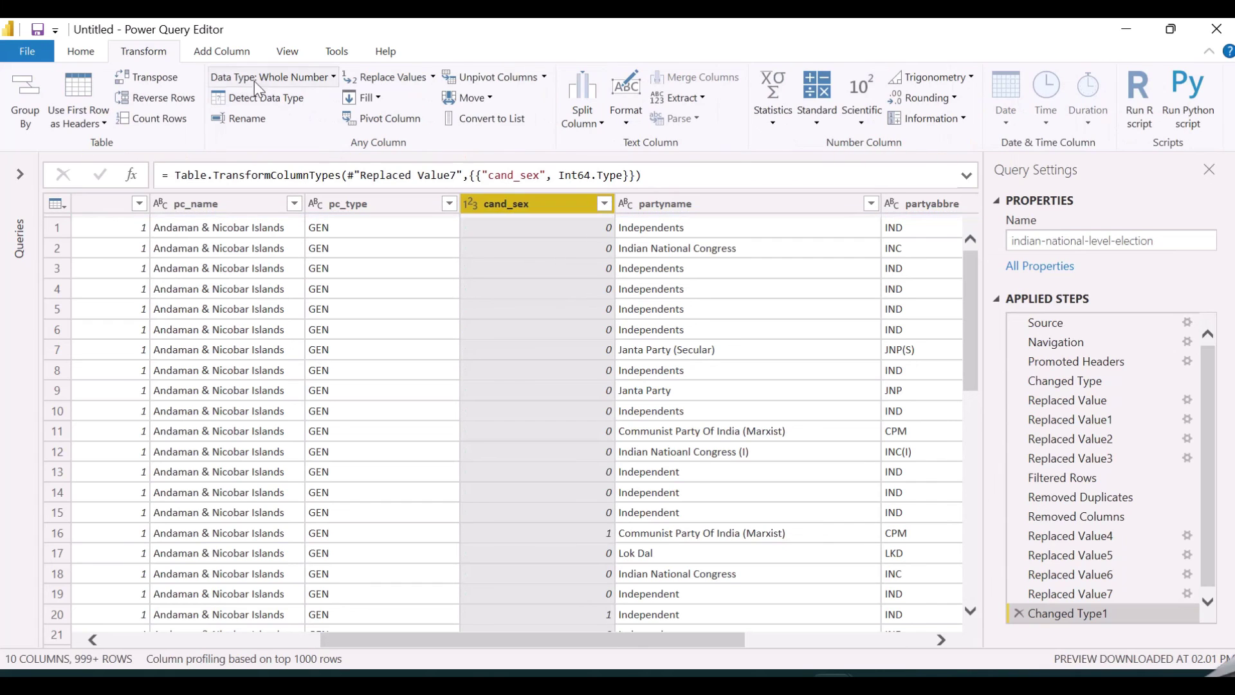
{"action": "right_click", "coordinate": [562, 203]}
{"action": "key", "text": "Escape"}
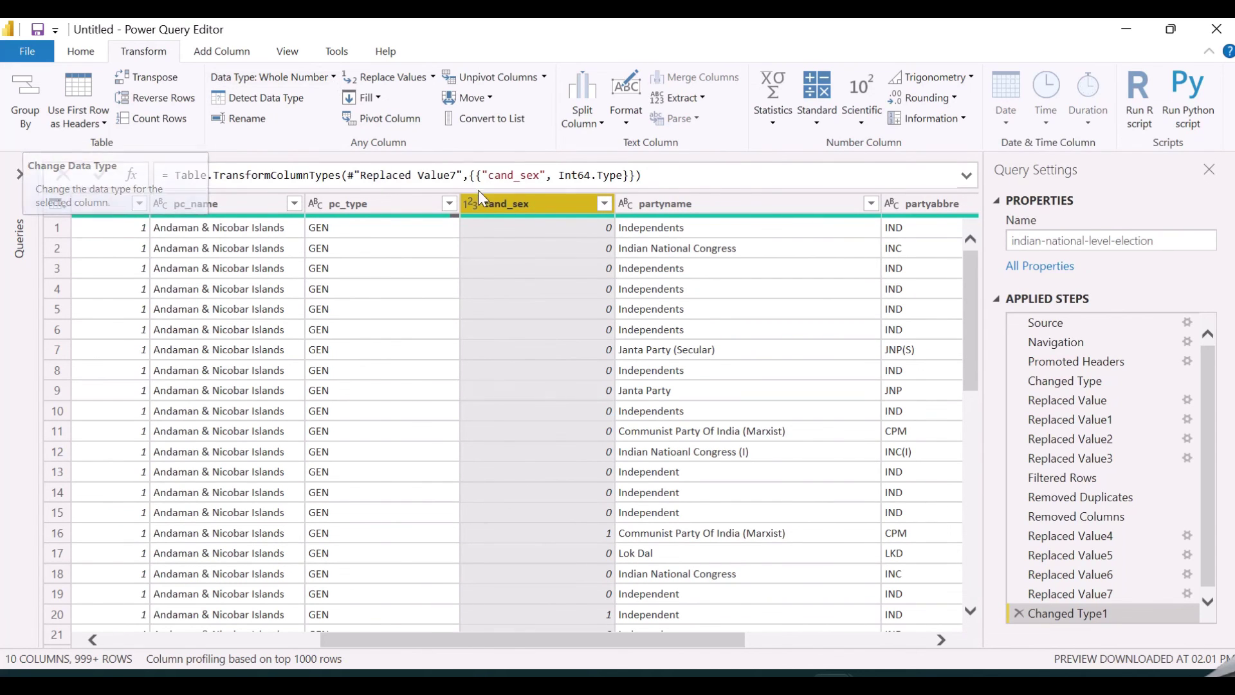
{"action": "right_click", "coordinate": [506, 206]}
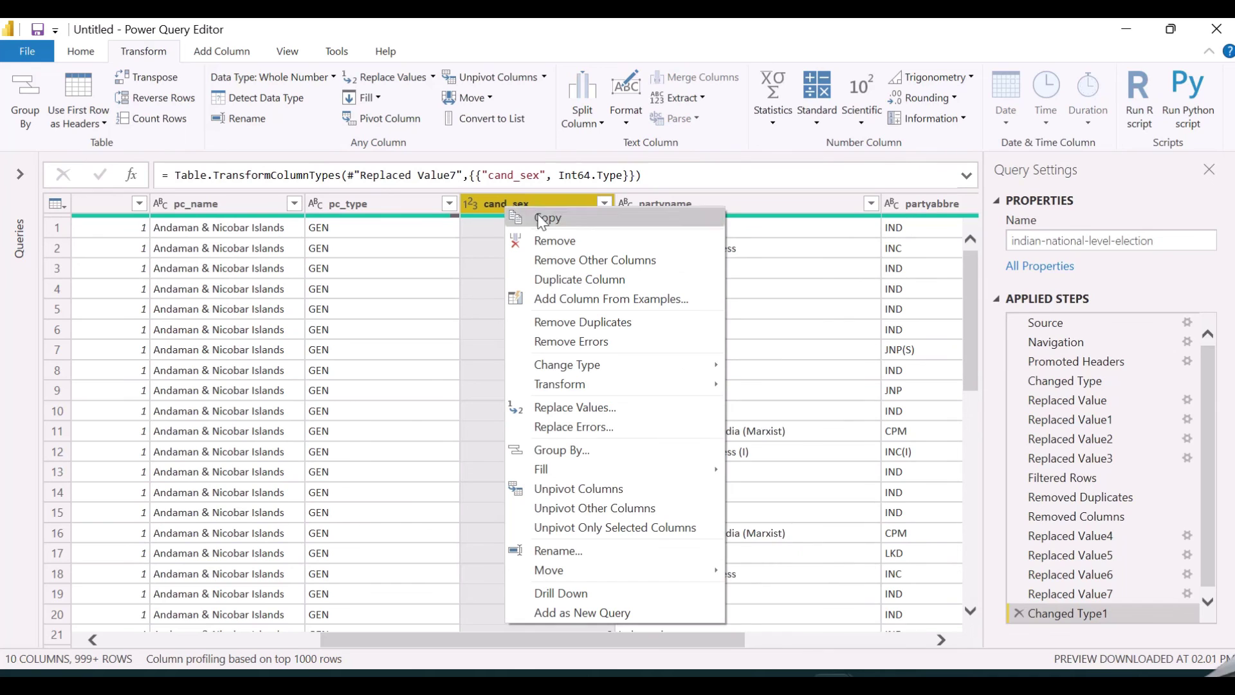
{"action": "mouse_move", "coordinate": [612, 369]}
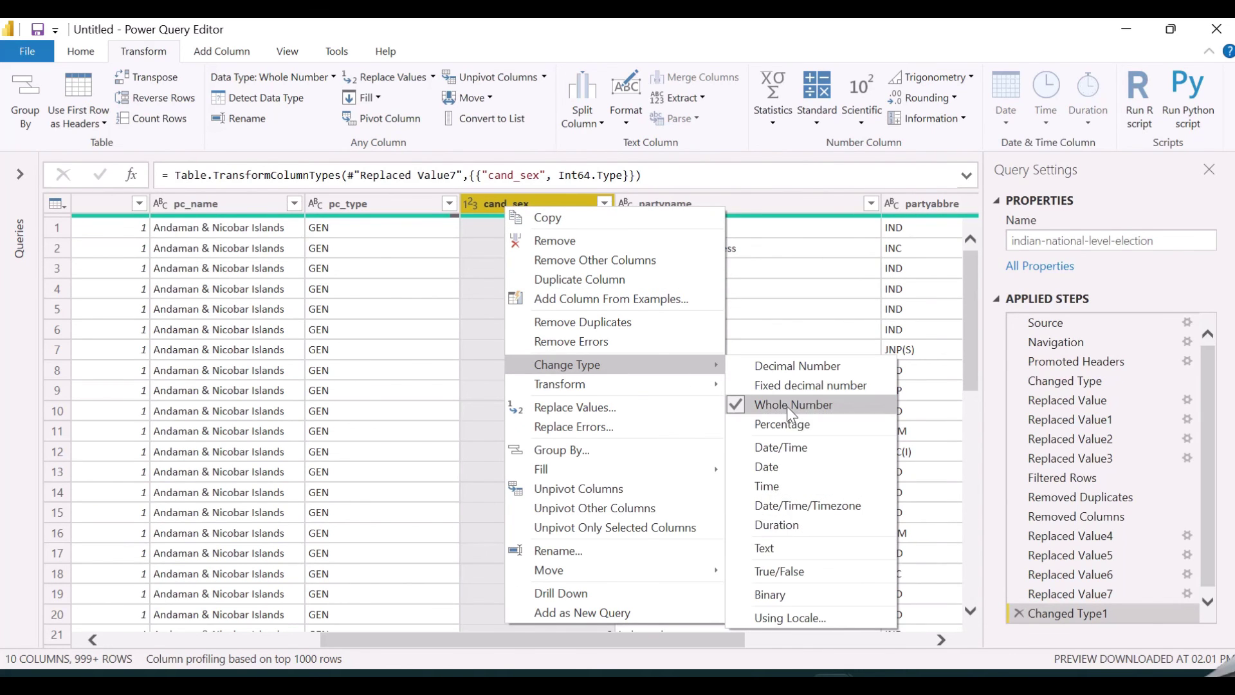
{"action": "left_click", "coordinate": [814, 303]}
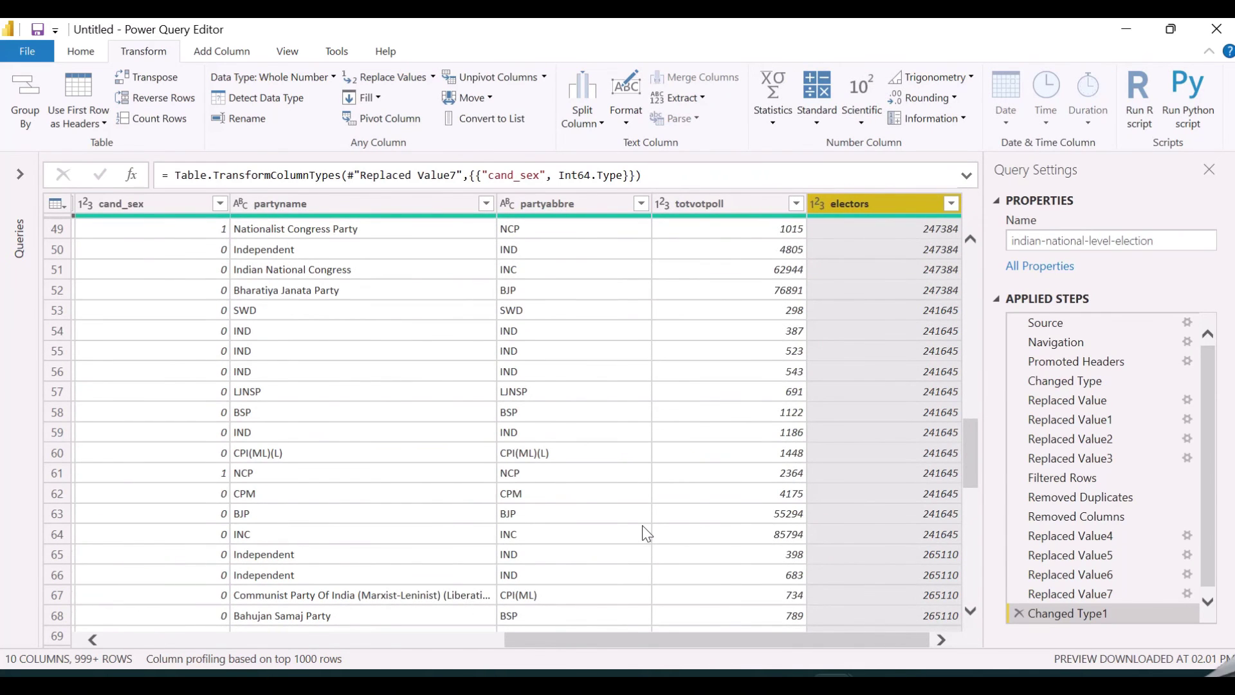
Step: Scroll through the election query to review the final 10-column result
{"action": "left_click_drag", "start_coordinate": [603, 638], "coordinate": [152, 612]}
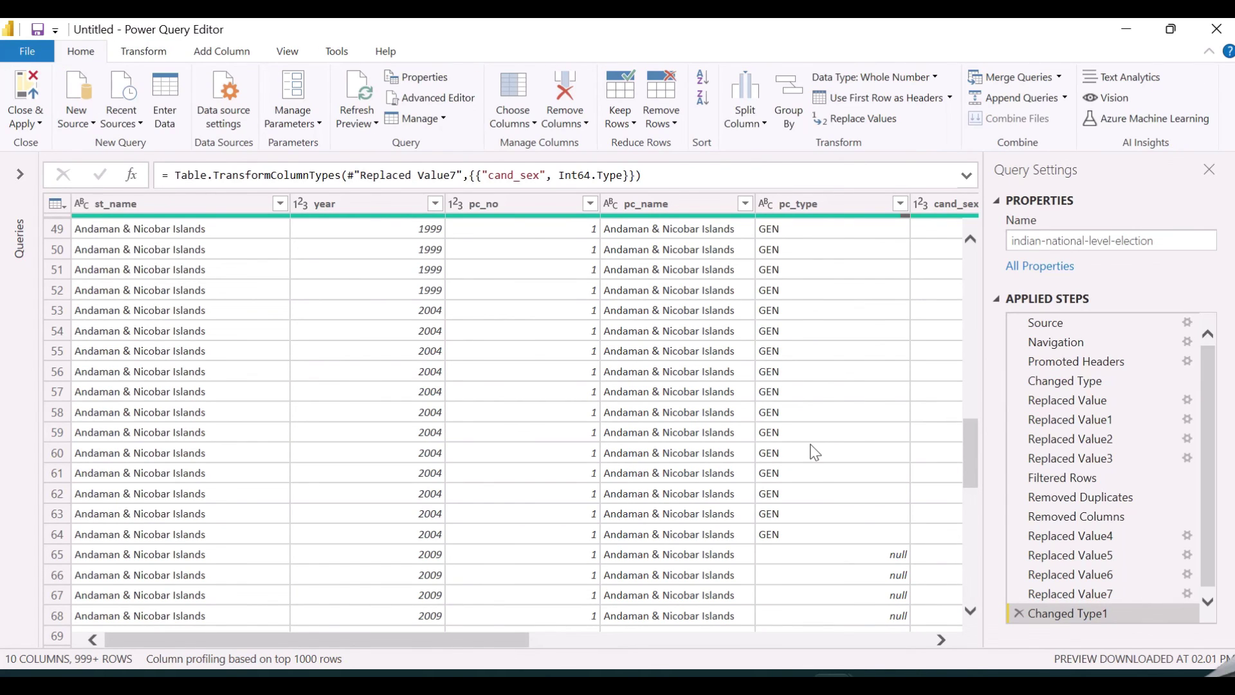
{"action": "scroll", "coordinate": [815, 452], "scroll_direction": "up", "scroll_amount": 1}
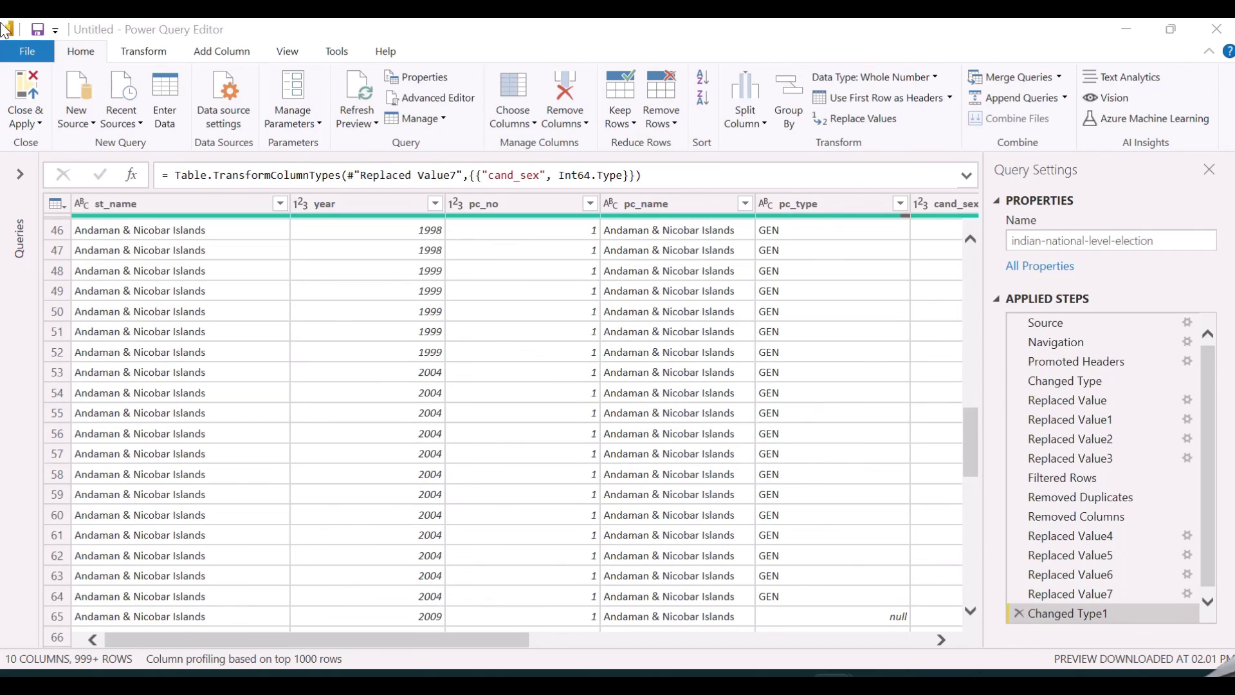
{"action": "left_click", "coordinate": [33, 94]}
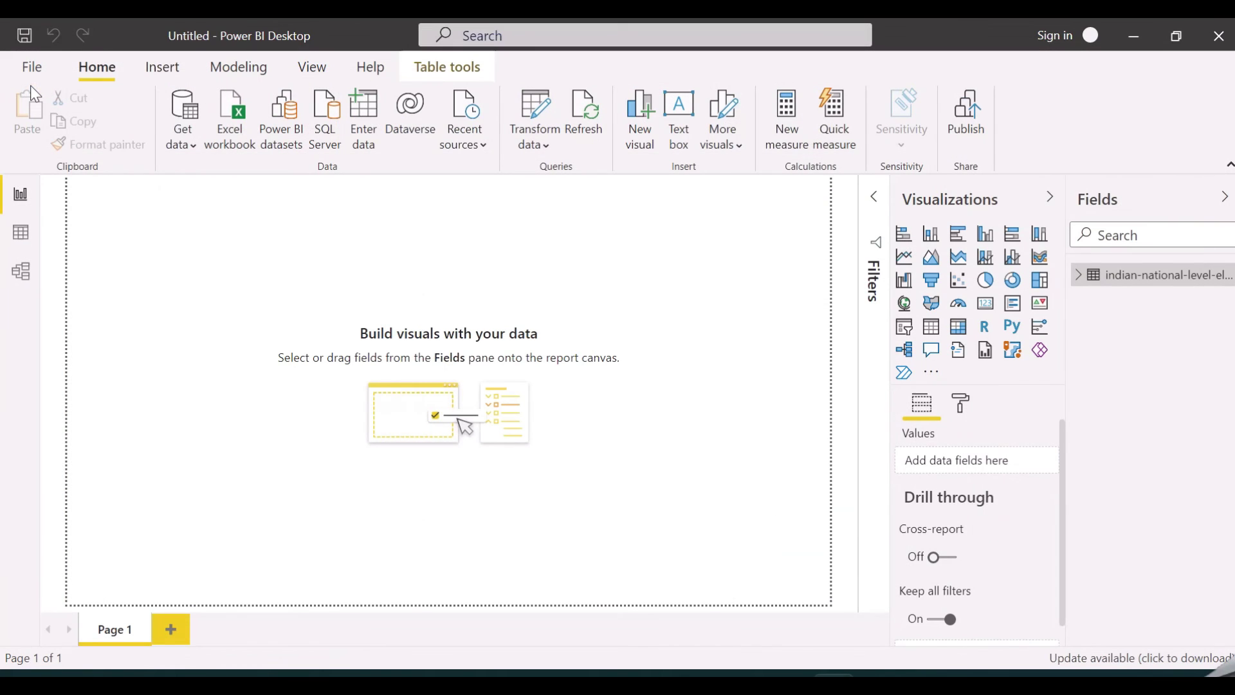